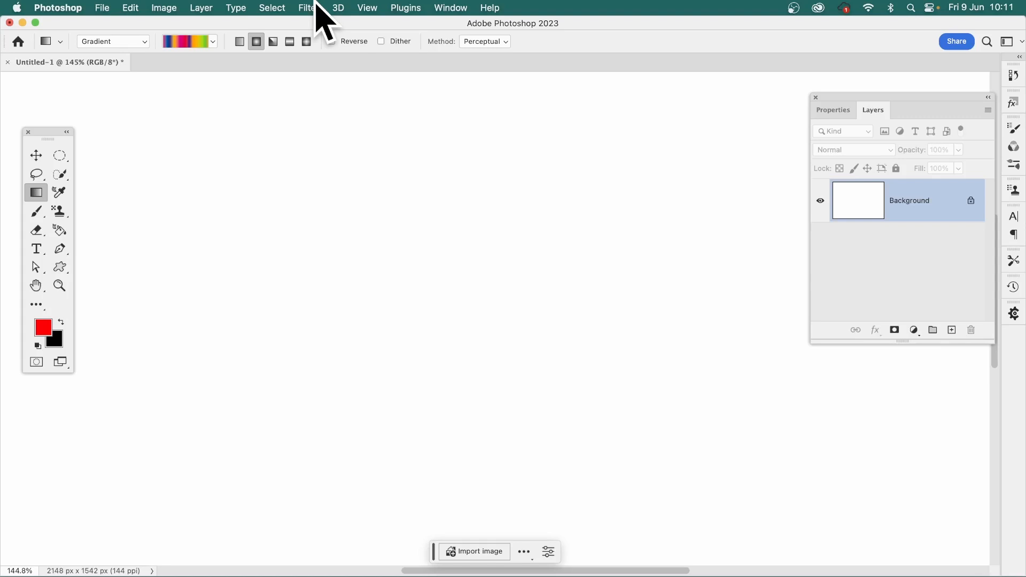
Draw a multicoloured radial gradient centred slightly above the middle of the canvas and convert its layer to a smart object
{"action": "left_click_drag", "start_coordinate": [392, 270], "coordinate": [596, 459]}
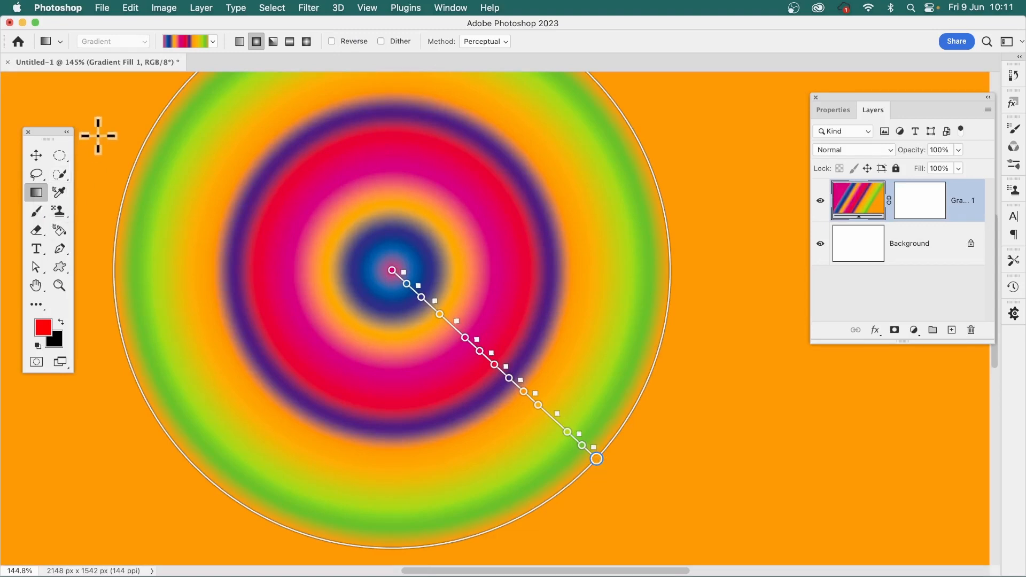
{"action": "left_click_drag", "start_coordinate": [59, 155], "coordinate": [119, 182]}
{"action": "left_click", "coordinate": [115, 166]}
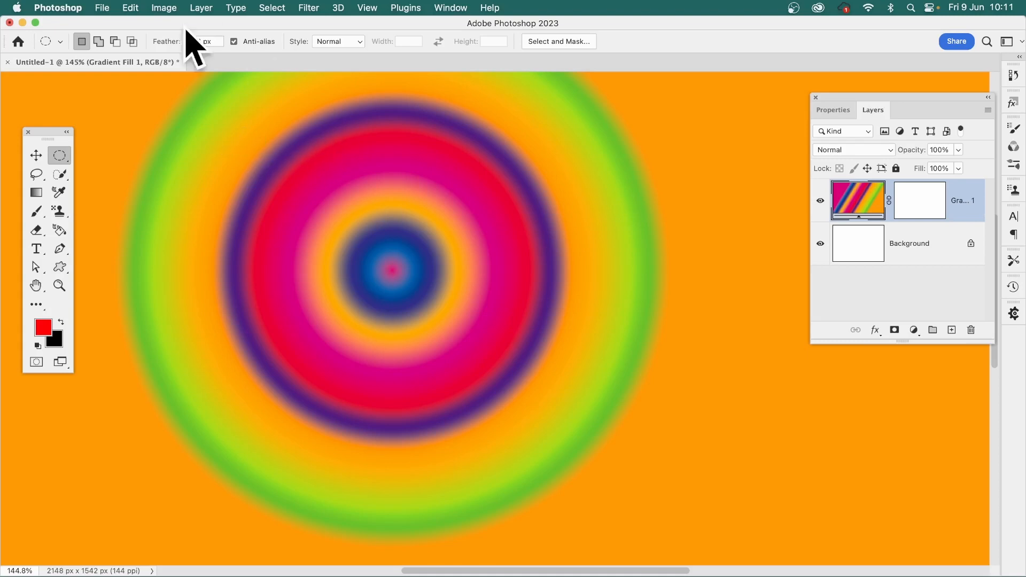
{"action": "left_click", "coordinate": [201, 7]}
{"action": "mouse_move", "coordinate": [234, 270]}
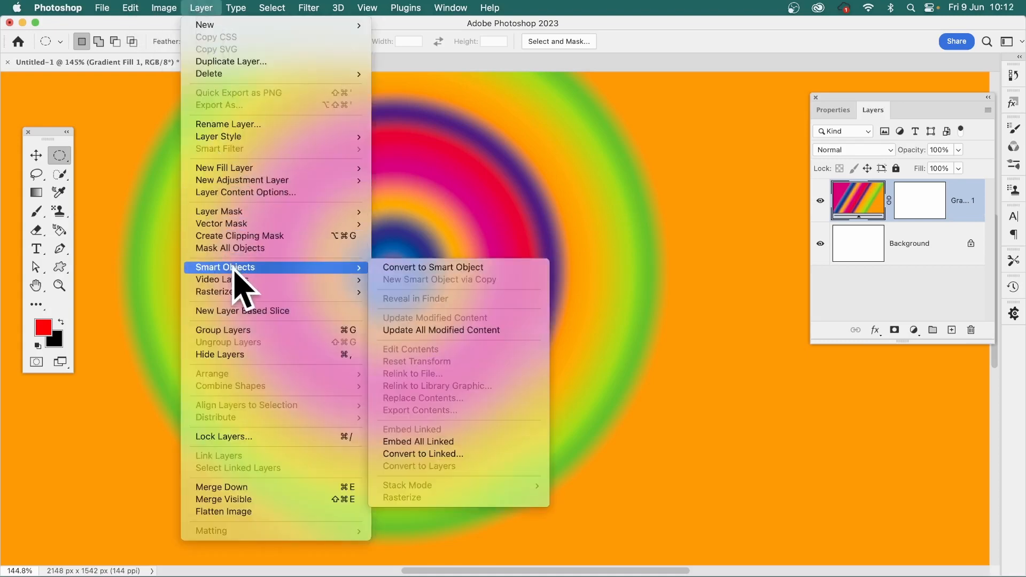
{"action": "left_click", "coordinate": [473, 268]}
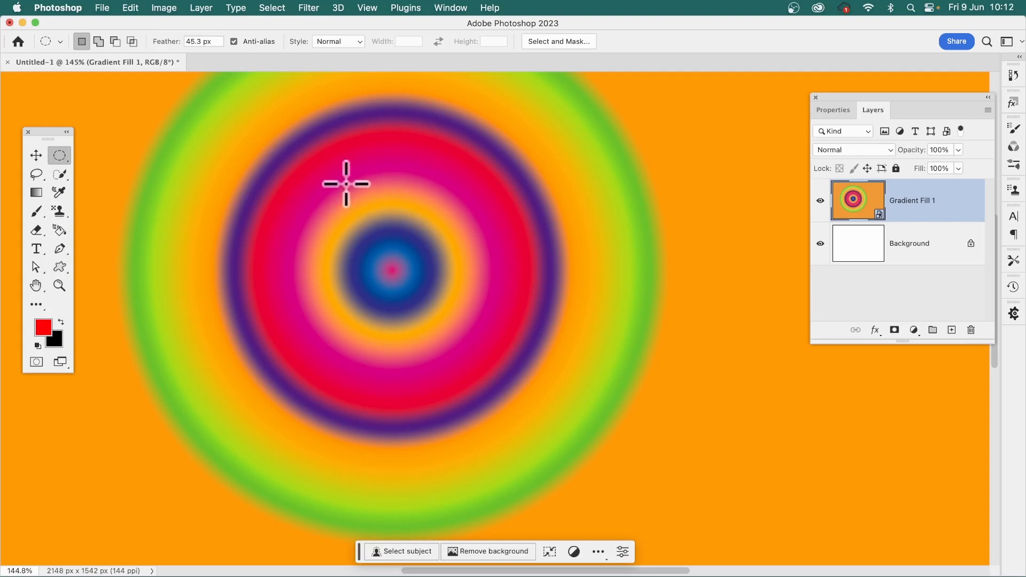
Make a tall, narrow elliptical selection with a 45.3 px feather over the gradient's centre and copy it
{"action": "left_click_drag", "start_coordinate": [348, 175], "coordinate": [456, 445]}
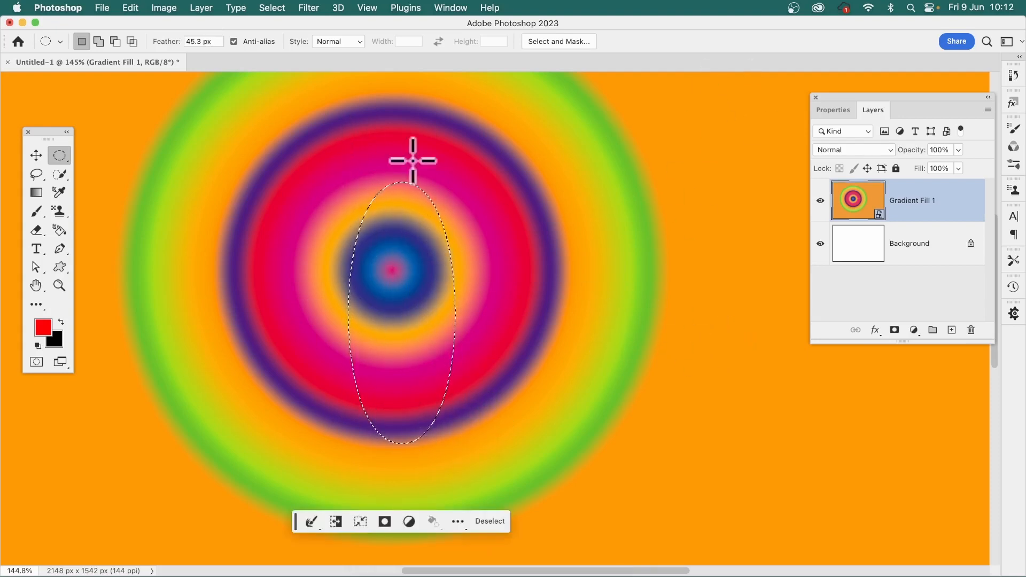
{"action": "left_click", "coordinate": [133, 7]}
{"action": "left_click", "coordinate": [131, 7]}
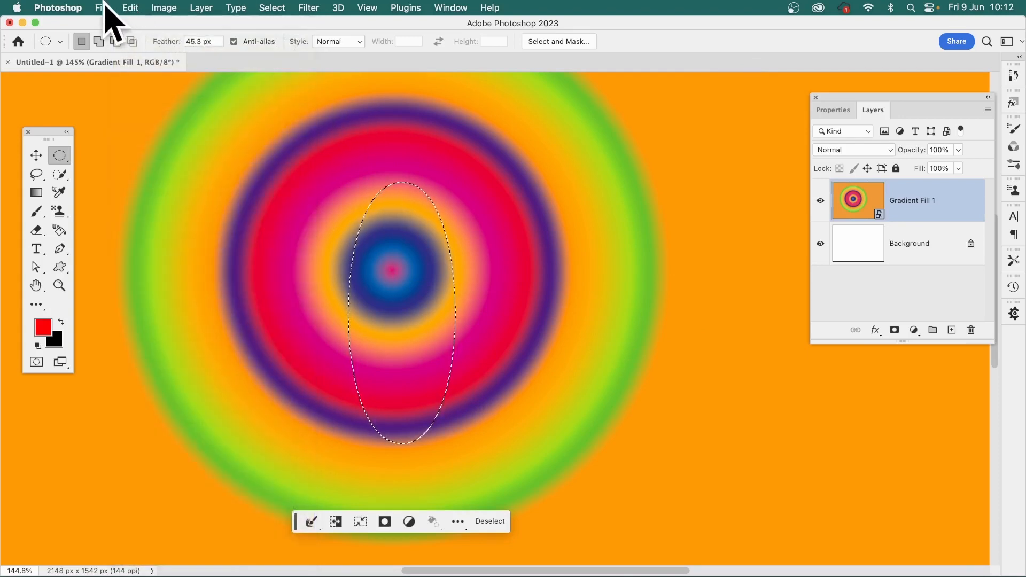
Create a 462 x 822 px document from the Clipboard preset and paste the copied ellipse into it
{"action": "left_click", "coordinate": [102, 7]}
{"action": "left_click", "coordinate": [107, 25]}
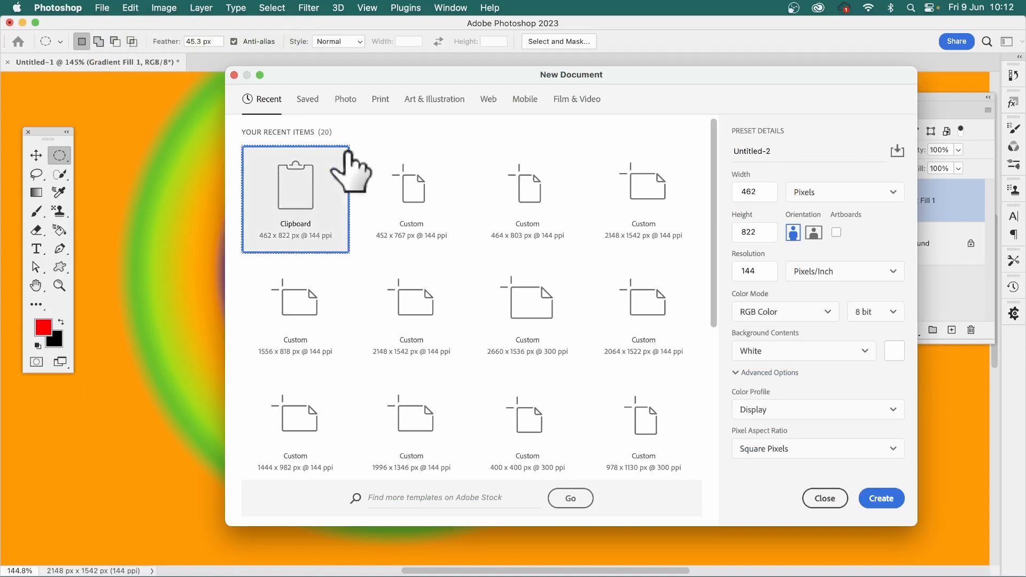
{"action": "left_click", "coordinate": [881, 499]}
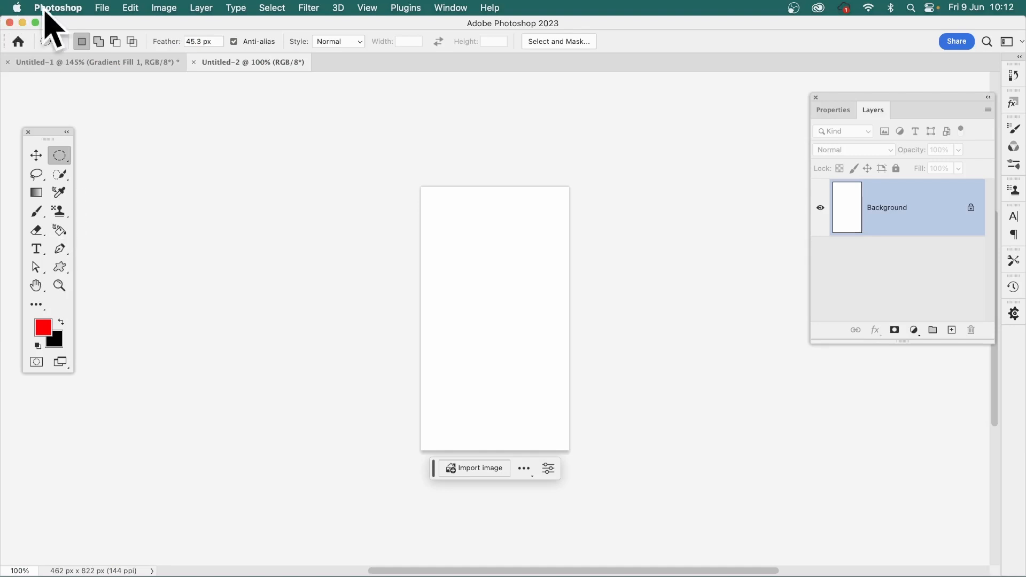
{"action": "left_click", "coordinate": [131, 8]}
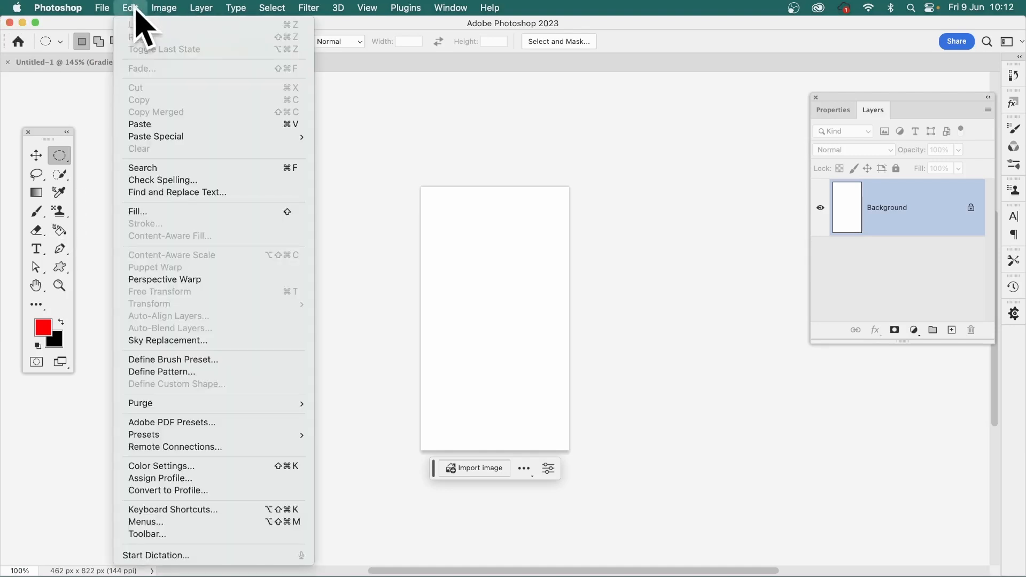
{"action": "left_click", "coordinate": [144, 123]}
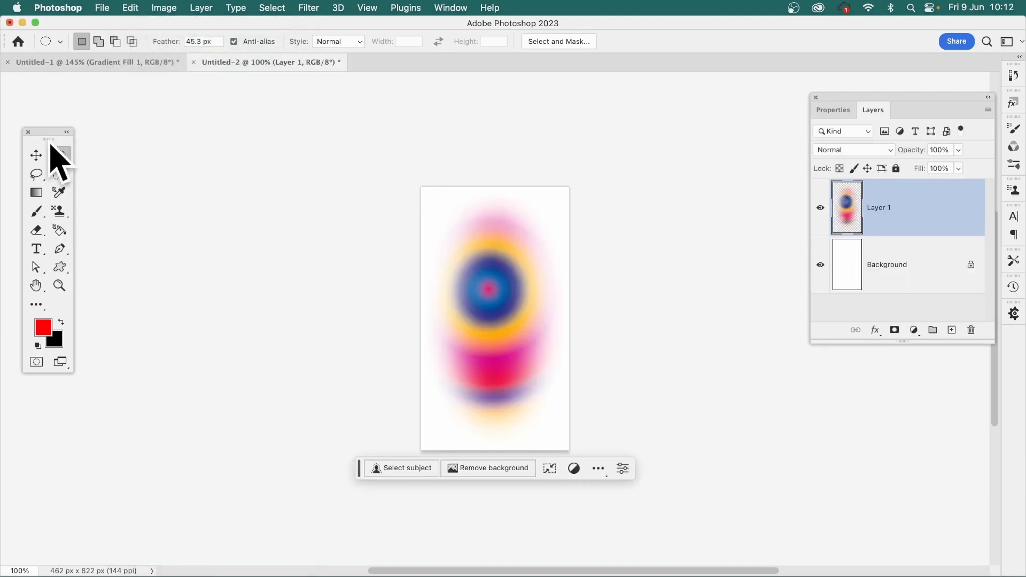
Delete the white Background layer so only the pasted ellipse layer remains
{"action": "left_click", "coordinate": [37, 155]}
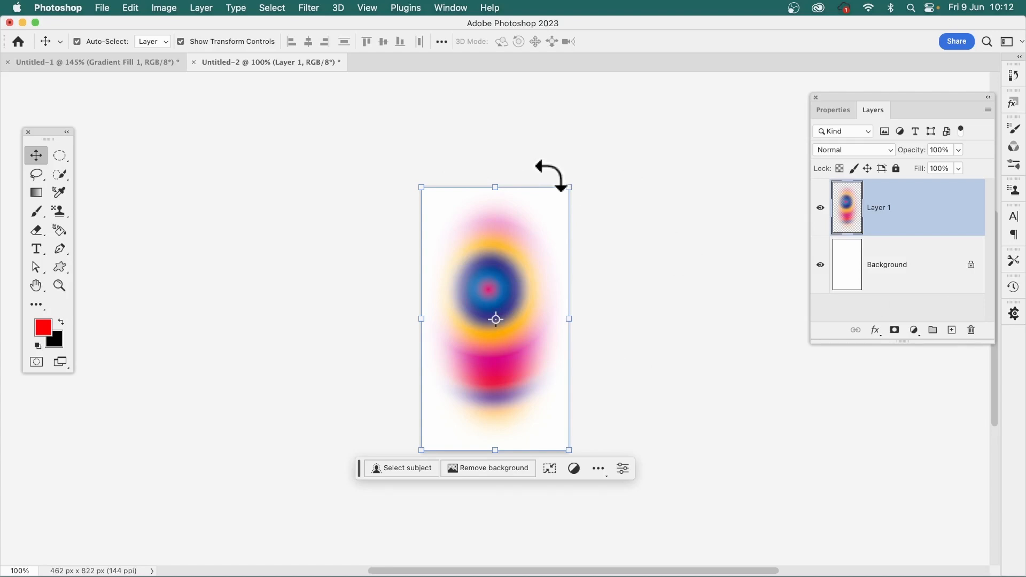
{"action": "left_click", "coordinate": [877, 268]}
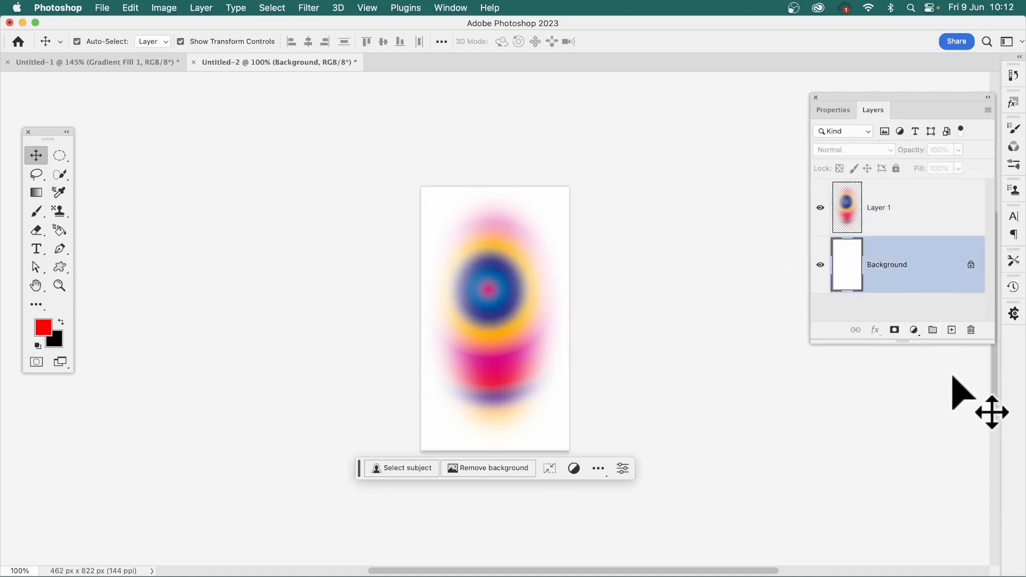
{"action": "left_click", "coordinate": [971, 331]}
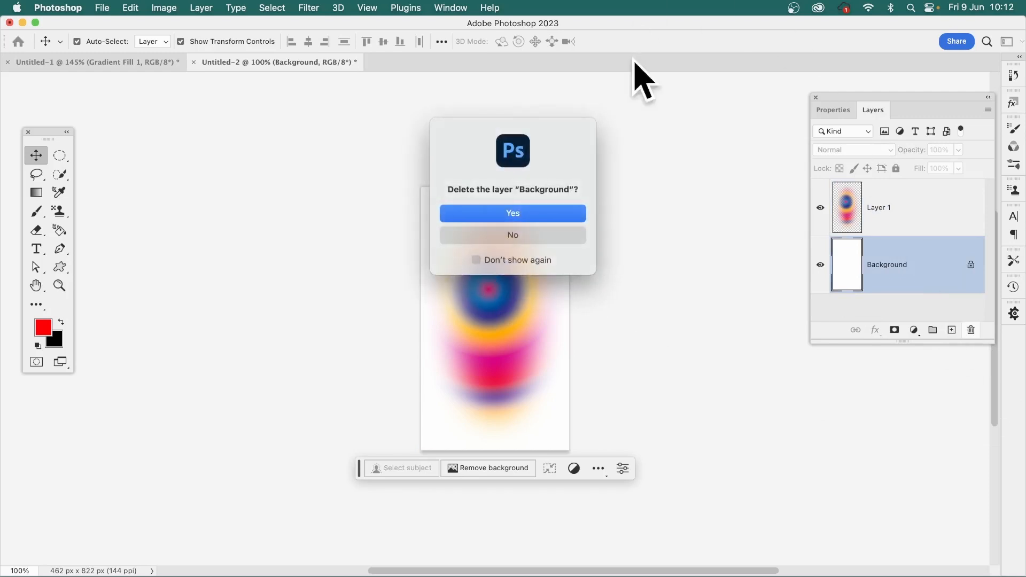
{"action": "left_click", "coordinate": [511, 214]}
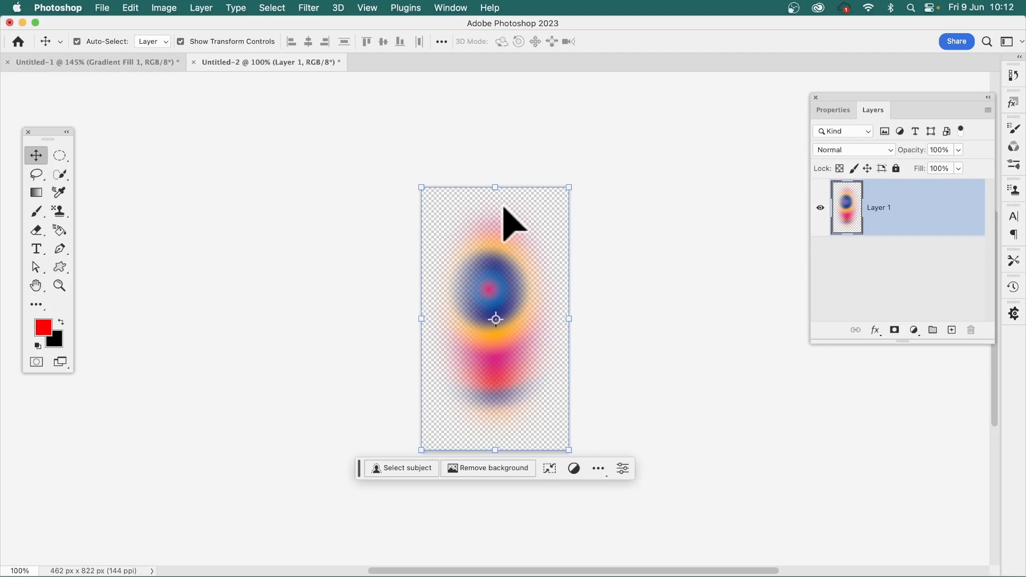
Distort the ellipse with a Sine Wave filter using 1 generator, wavelength 10 to 152, amplitude 5 to 35 and 100% scale
{"action": "left_click", "coordinate": [305, 7]}
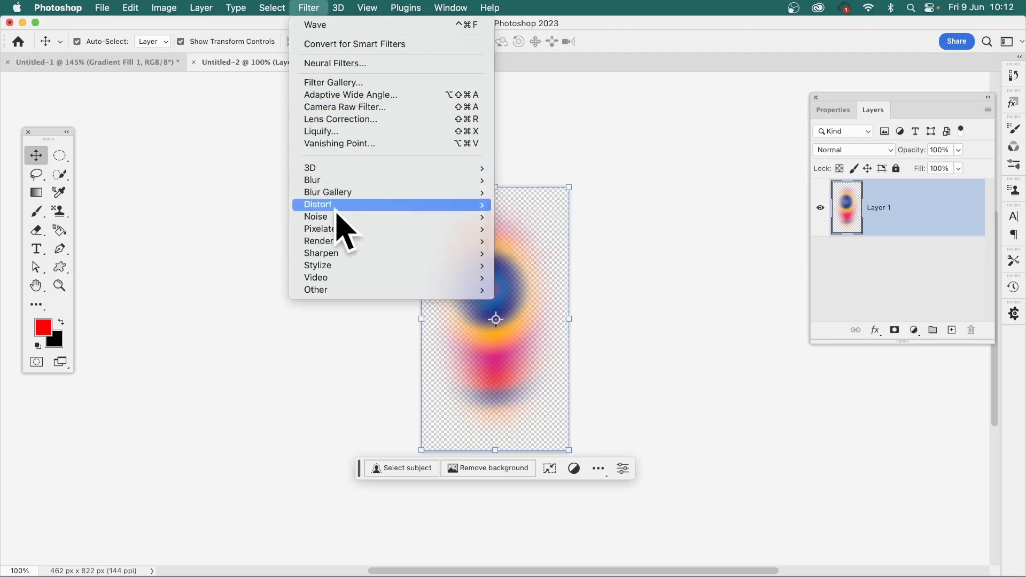
{"action": "mouse_move", "coordinate": [337, 207]}
{"action": "left_click", "coordinate": [556, 290]}
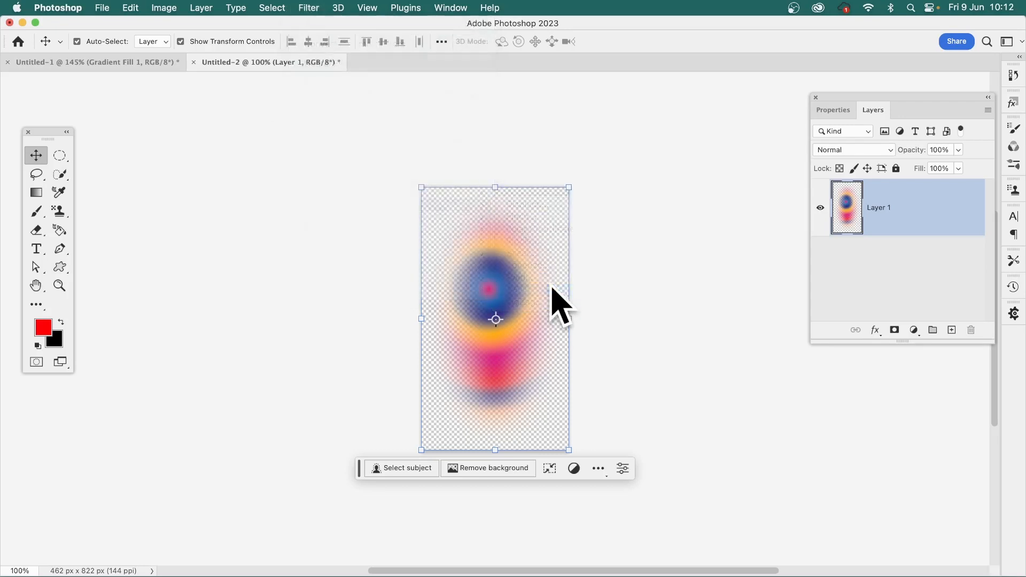
{"action": "type", "text": "1"}
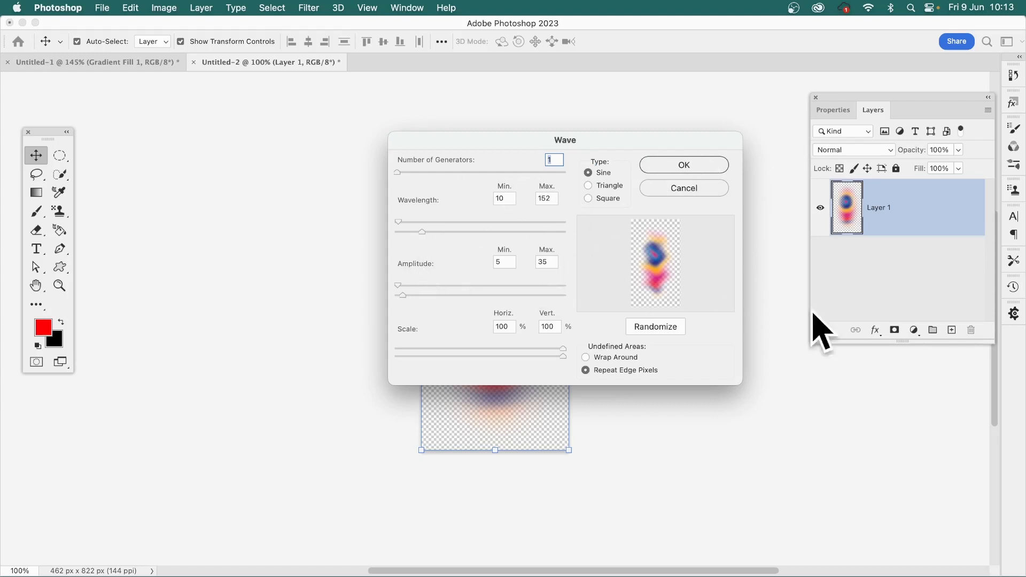
{"action": "left_click", "coordinate": [679, 165]}
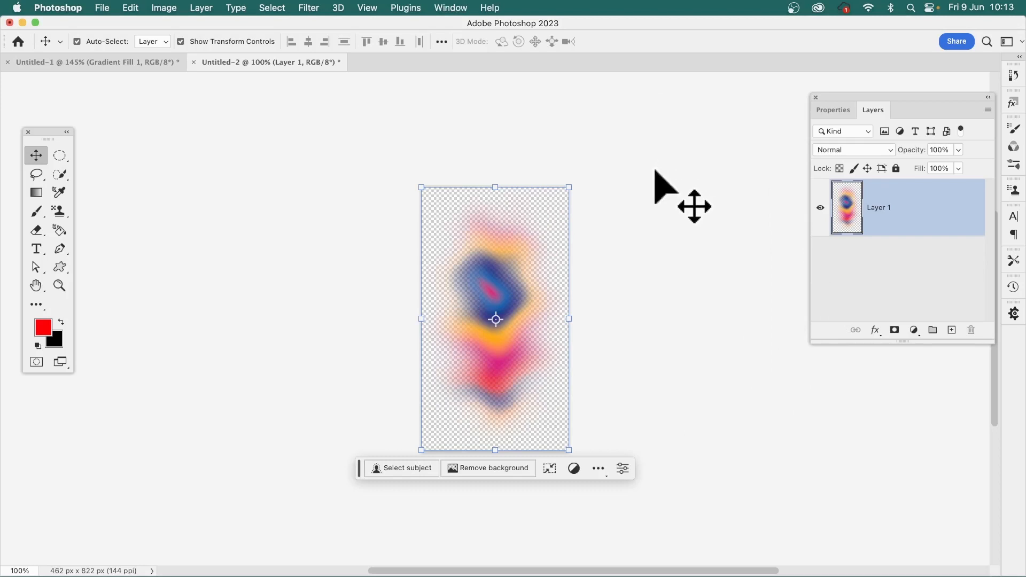
Define the wave-distorted ellipse as a pattern under the suggested name
{"action": "left_click", "coordinate": [131, 8]}
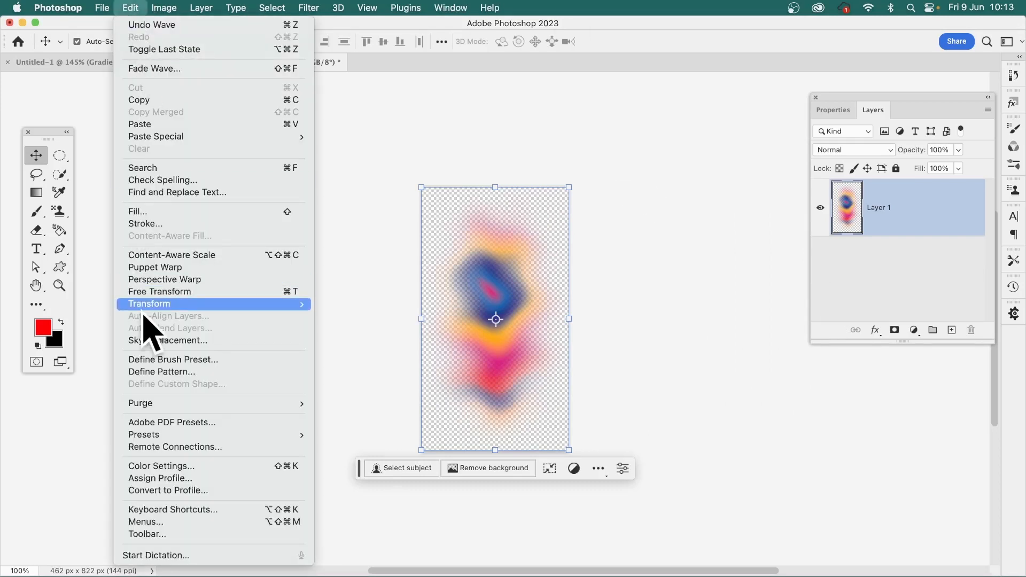
{"action": "left_click", "coordinate": [156, 373]}
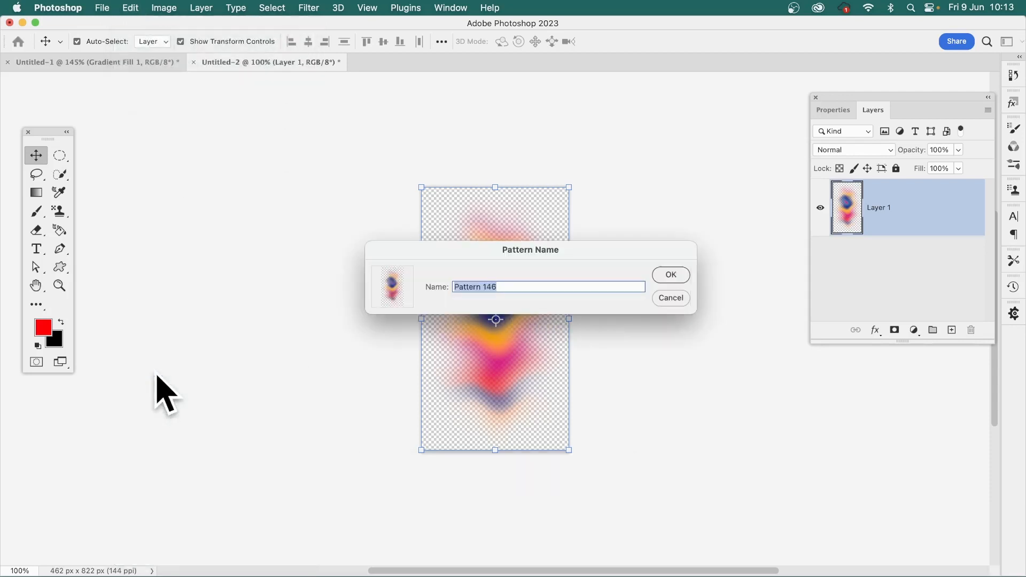
{"action": "left_click", "coordinate": [672, 276]}
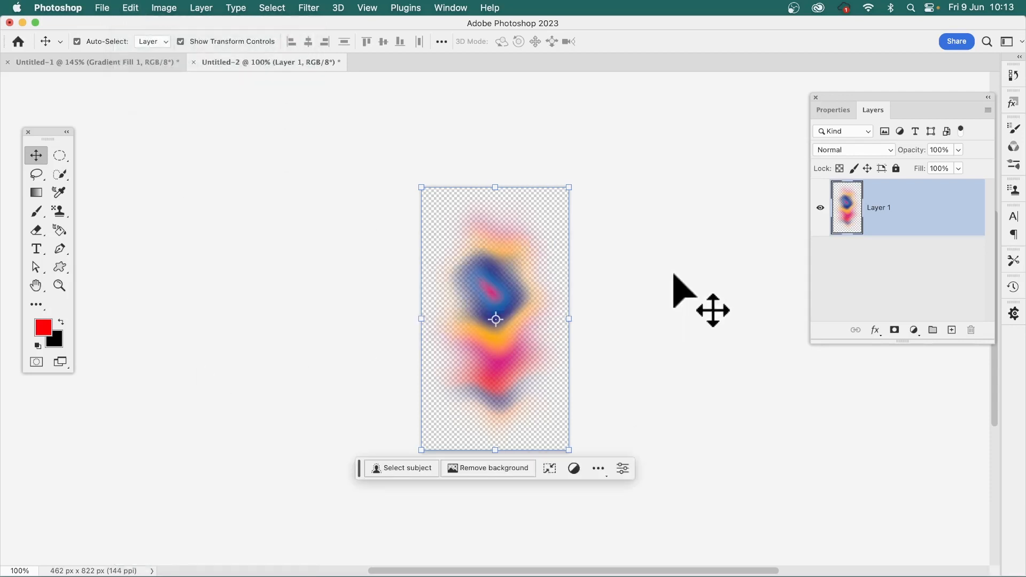
Return to the Untitled-1 gradient document, deselect the ellipse and flatten the image
{"action": "left_click", "coordinate": [159, 63]}
{"action": "left_click", "coordinate": [274, 8]}
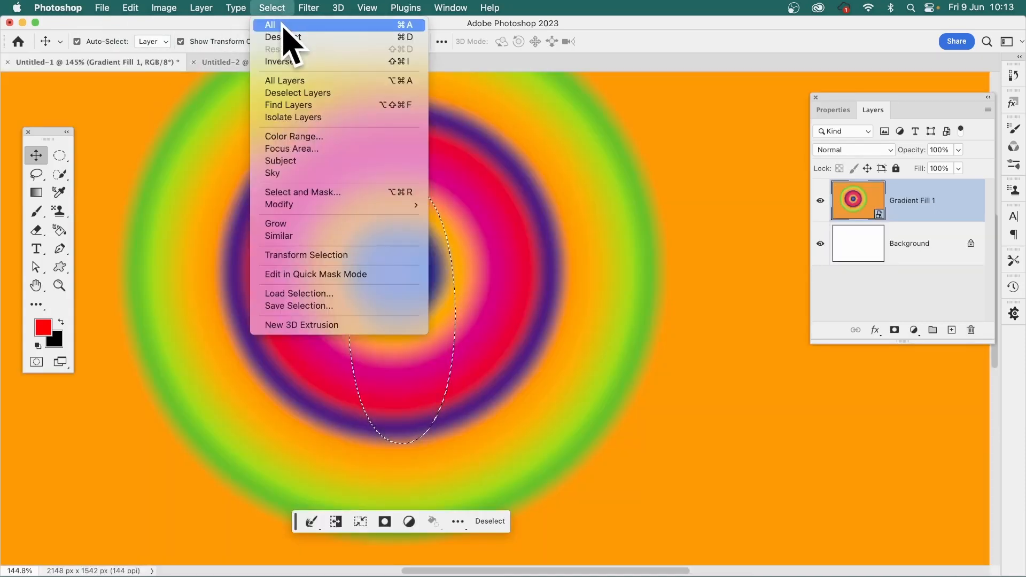
{"action": "left_click", "coordinate": [284, 39]}
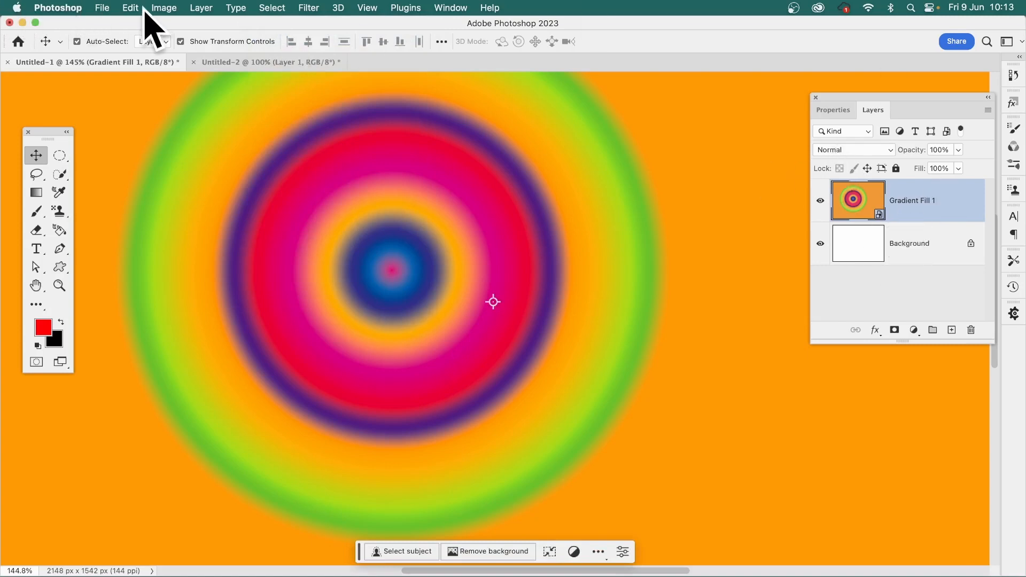
{"action": "left_click", "coordinate": [199, 7]}
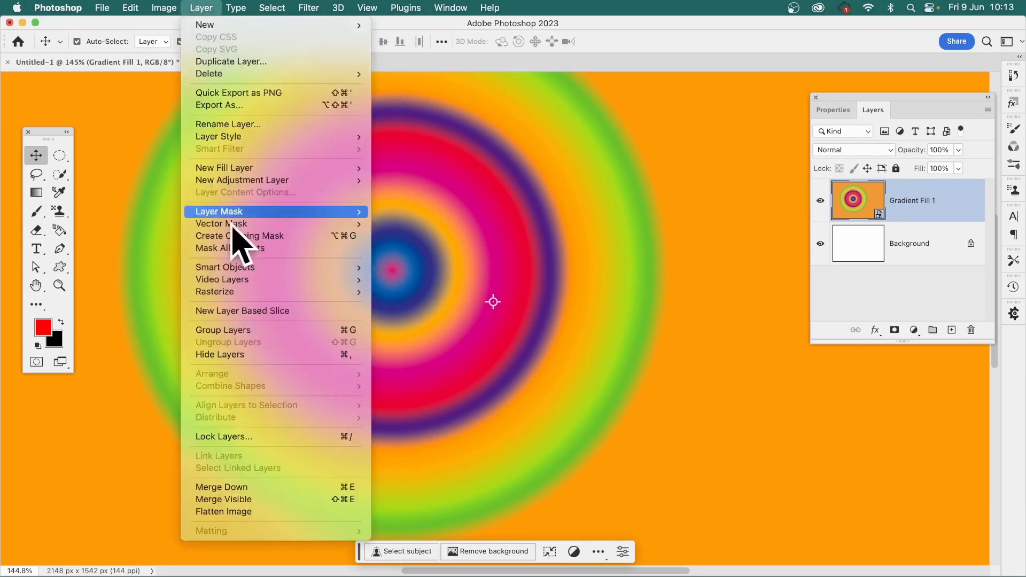
{"action": "left_click", "coordinate": [239, 508]}
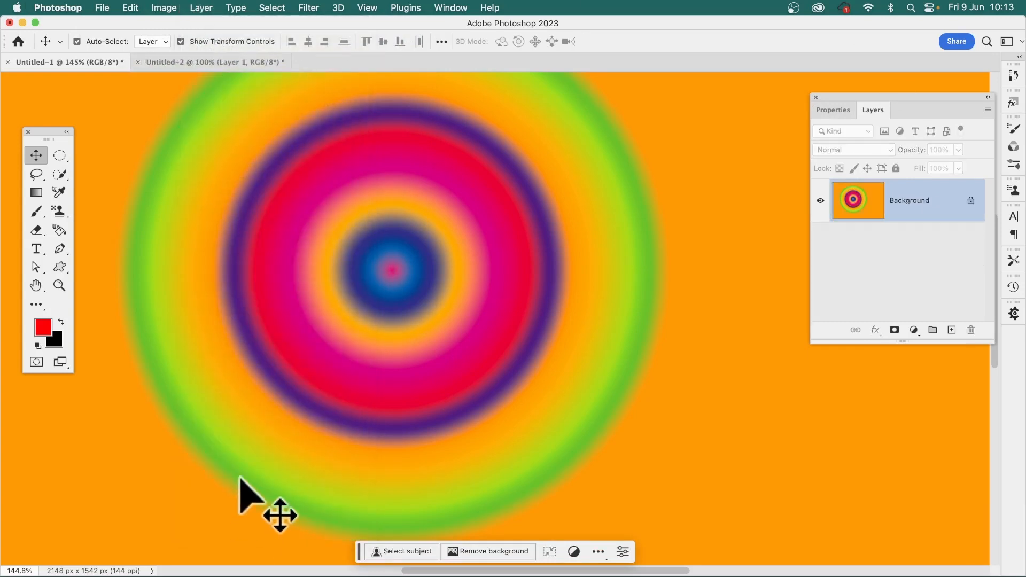
Try filling the Background layer with the newly defined pattern in Normal mode at 100% opacity, and undo the fill
{"action": "left_click", "coordinate": [133, 6]}
{"action": "left_click", "coordinate": [163, 212]}
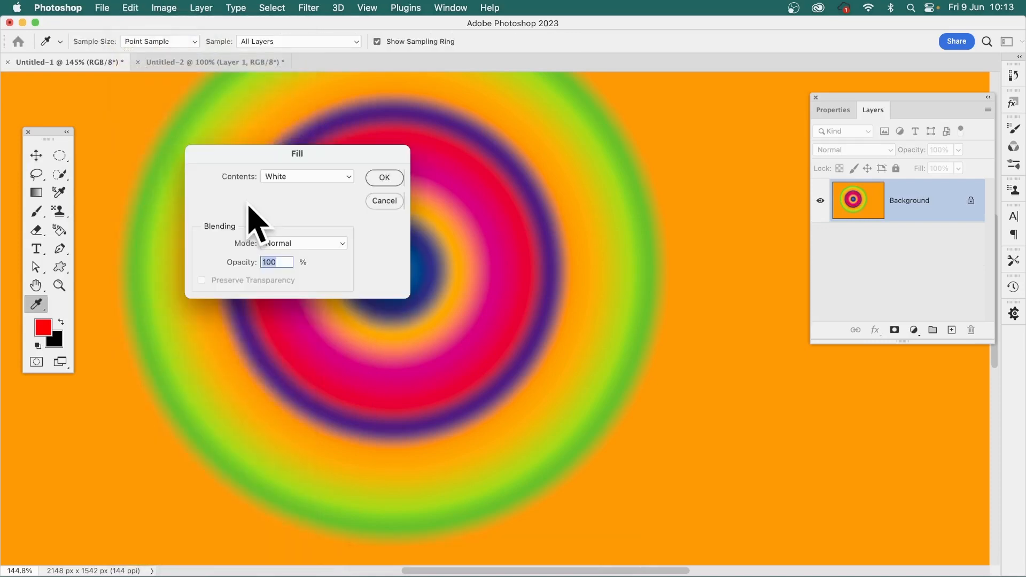
{"action": "left_click", "coordinate": [278, 177]}
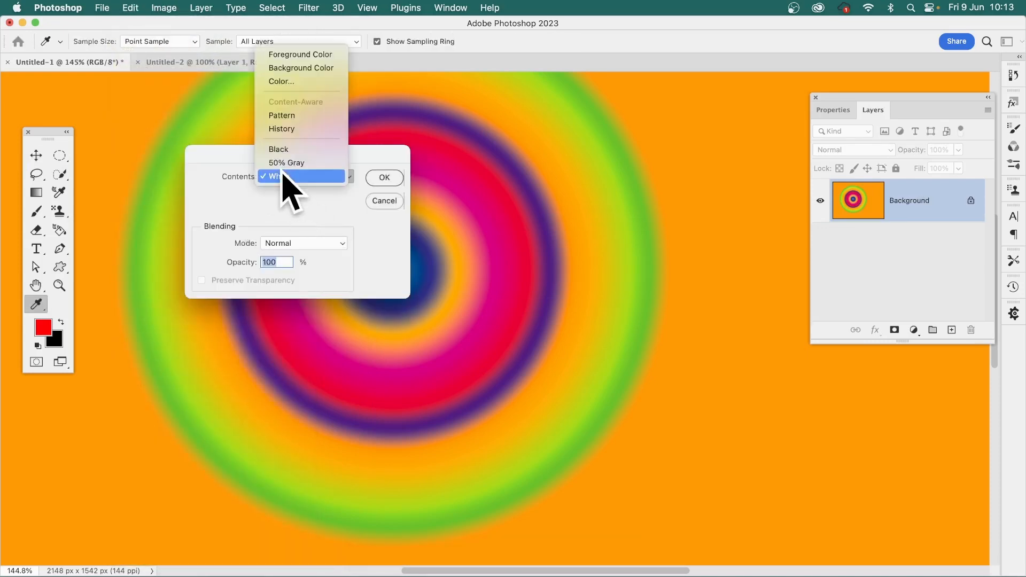
{"action": "left_click", "coordinate": [287, 117]}
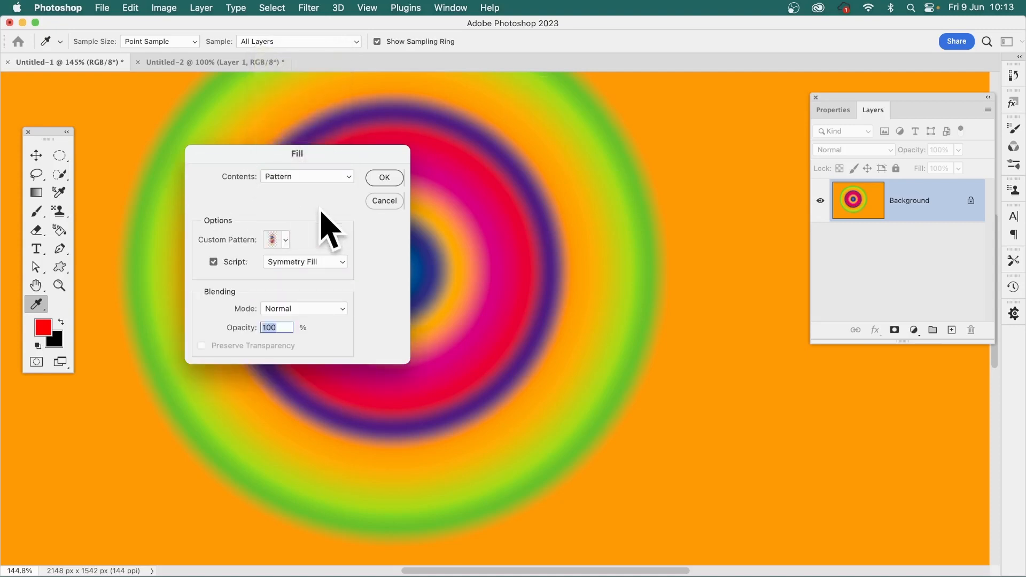
{"action": "left_click", "coordinate": [286, 240]}
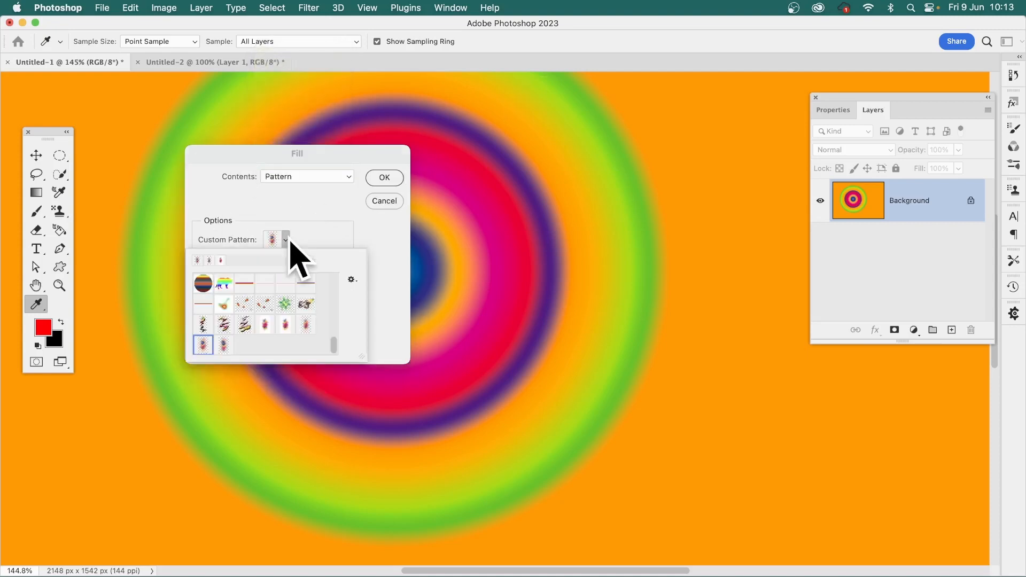
{"action": "left_click", "coordinate": [224, 345]}
{"action": "left_click", "coordinate": [385, 235]}
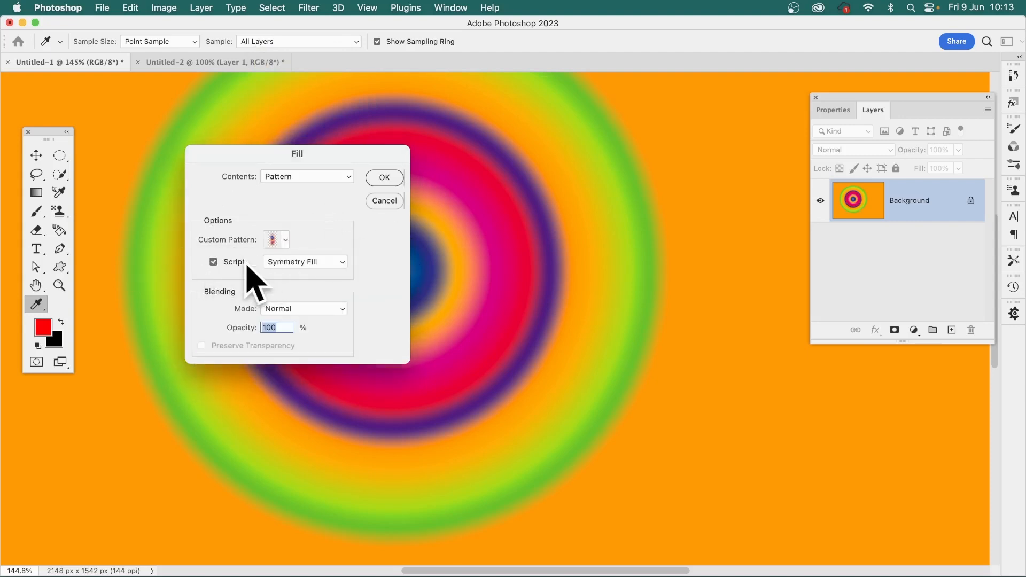
{"action": "left_click", "coordinate": [292, 262]}
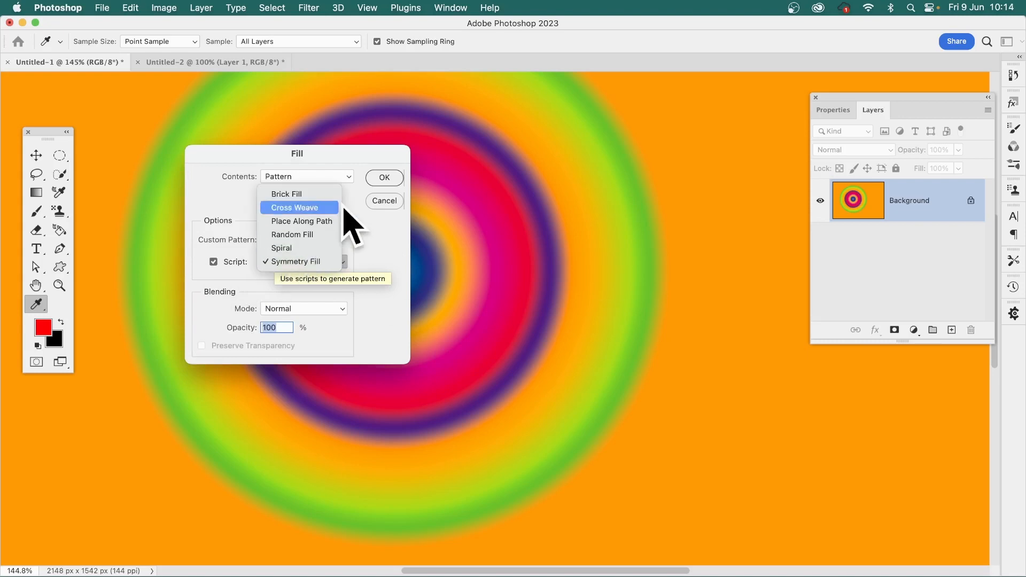
{"action": "left_click", "coordinate": [321, 263]}
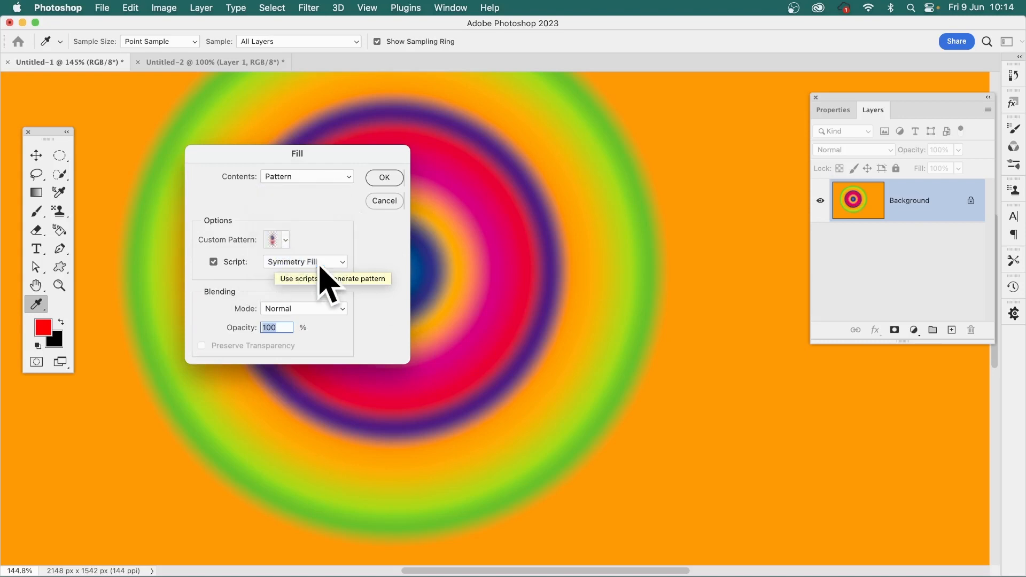
{"action": "left_click", "coordinate": [383, 178]}
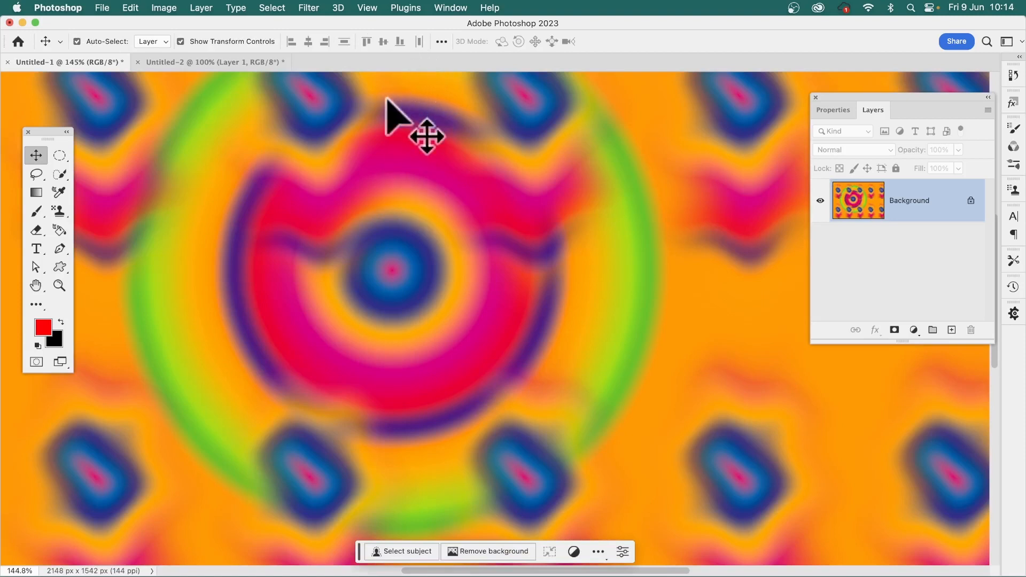
{"action": "key", "text": "super+z"}
Start a scripted pattern fill of the Background layer using Symmetry Fill, keeping symmetry type 7: dilative rotation symmetry
{"action": "left_click", "coordinate": [131, 7]}
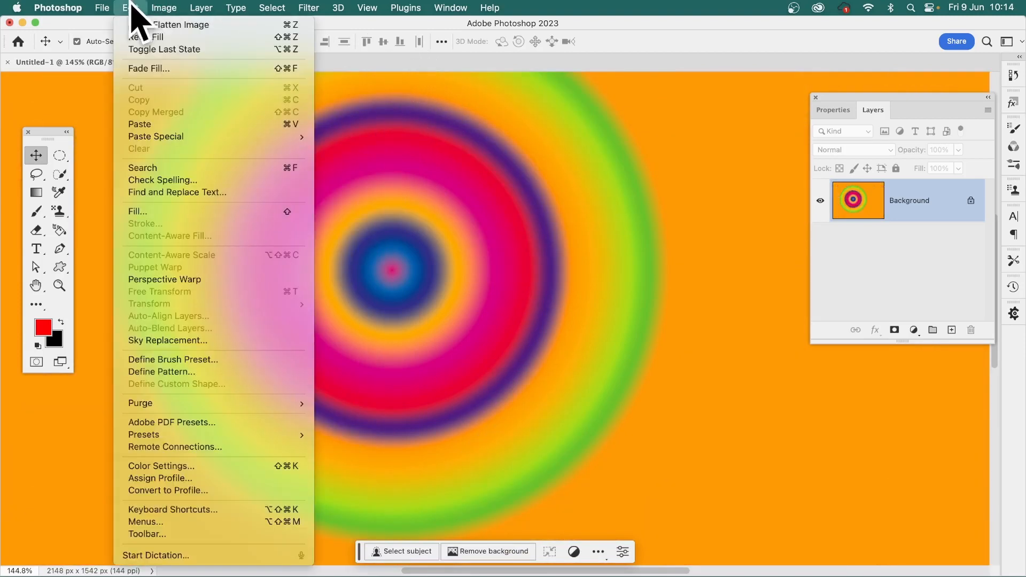
{"action": "left_click", "coordinate": [128, 211]}
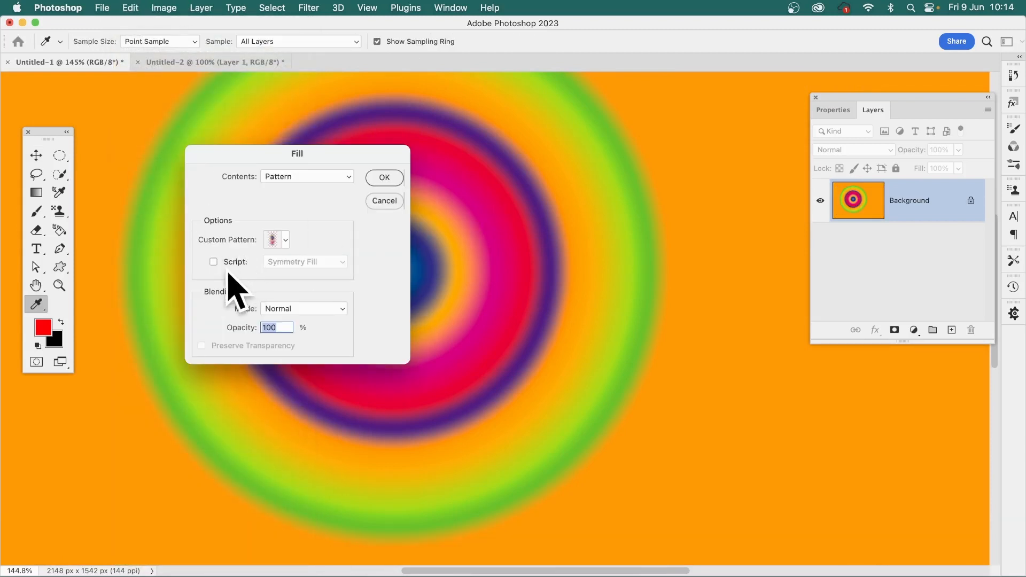
{"action": "left_click", "coordinate": [213, 262]}
{"action": "left_click", "coordinate": [214, 262]}
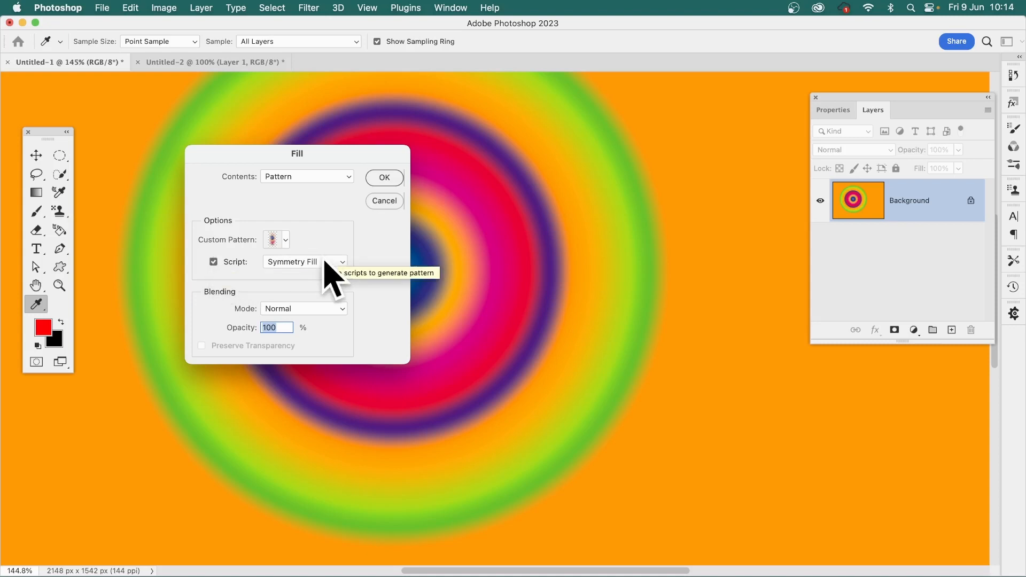
{"action": "left_click", "coordinate": [384, 178]}
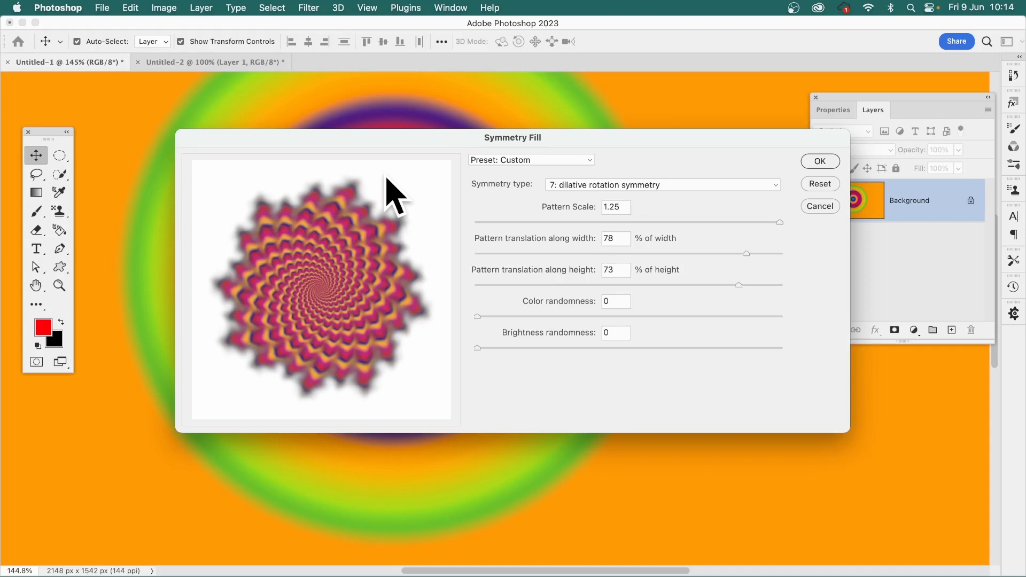
{"action": "left_click", "coordinate": [576, 187]}
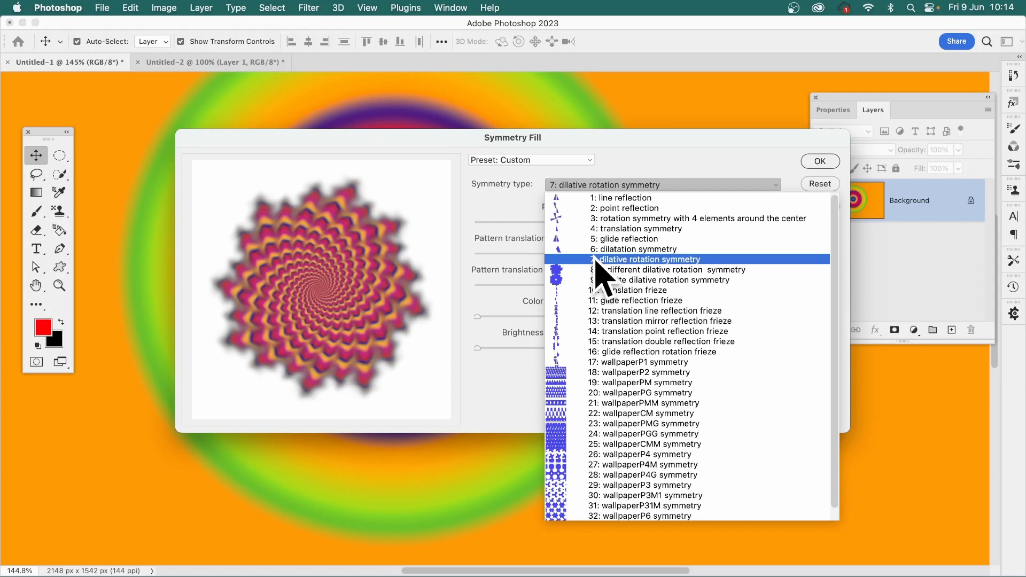
{"action": "left_click", "coordinate": [464, 271]}
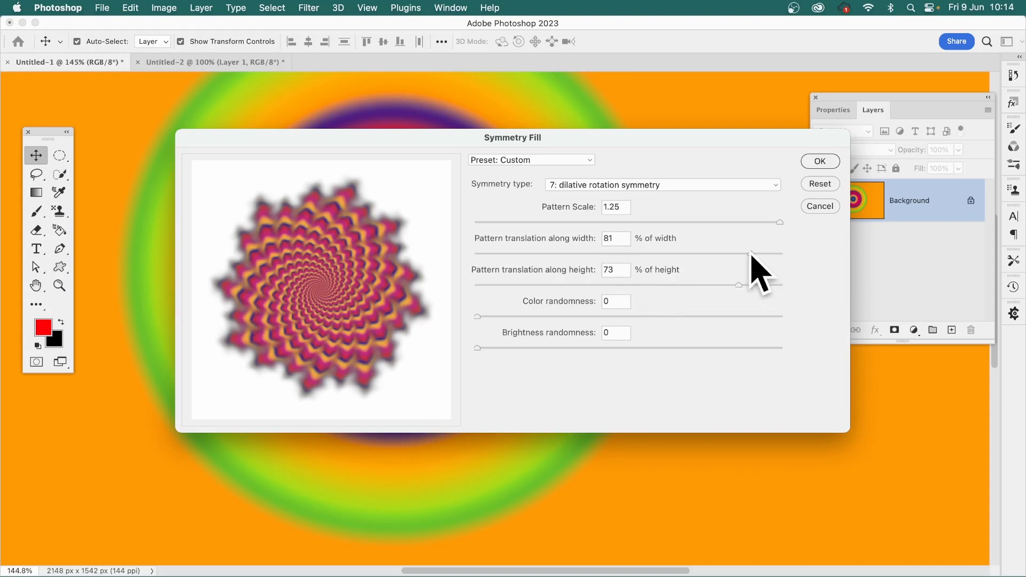
Try Symmetry Fill pattern translations of -72% along the width and -61% along the height
{"action": "left_click_drag", "start_coordinate": [751, 255], "coordinate": [620, 267]}
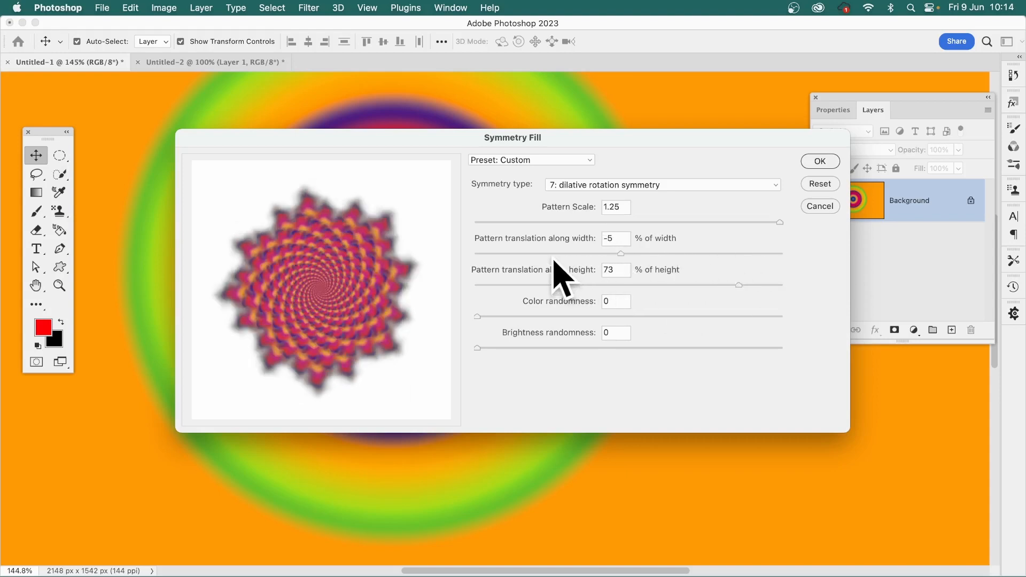
{"action": "left_click_drag", "start_coordinate": [555, 262], "coordinate": [519, 268]}
{"action": "left_click", "coordinate": [692, 286]}
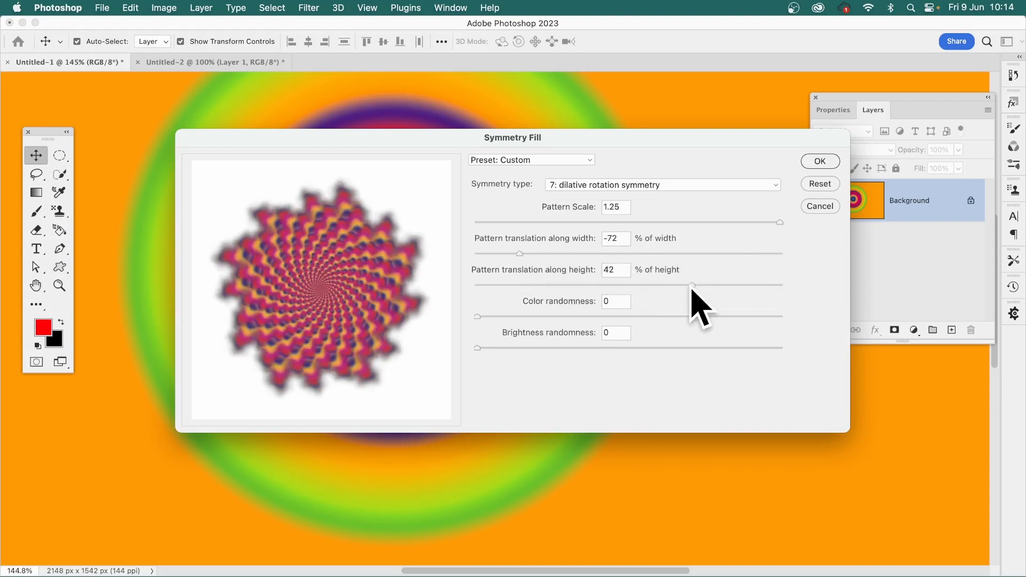
{"action": "left_click_drag", "start_coordinate": [692, 287], "coordinate": [536, 285]}
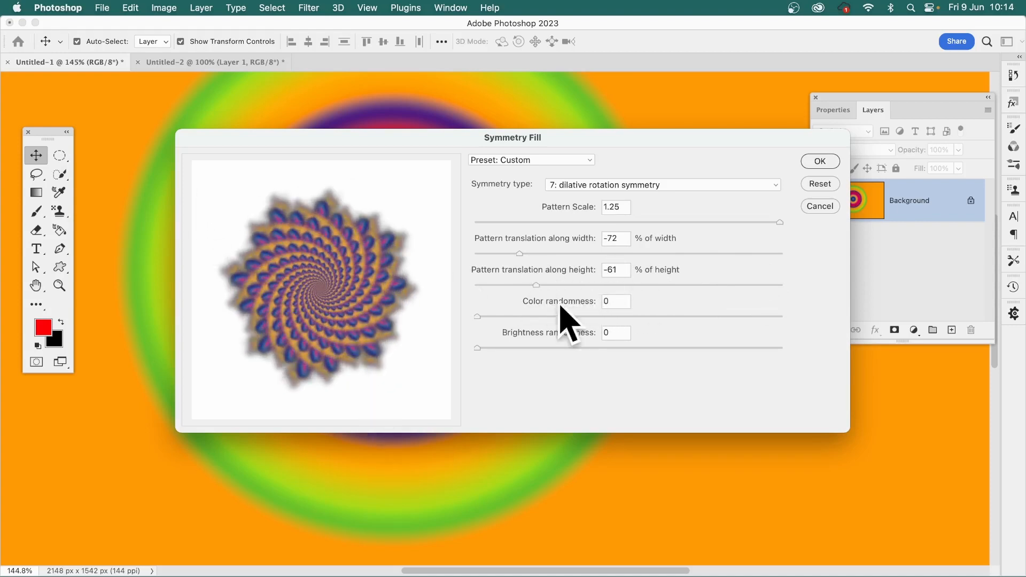
Set the pattern translation to 69% of width and 88% of height, and apply the symmetry fill at pattern scale 1.25
{"action": "left_click", "coordinate": [734, 253]}
{"action": "left_click_drag", "start_coordinate": [741, 254], "coordinate": [763, 298]}
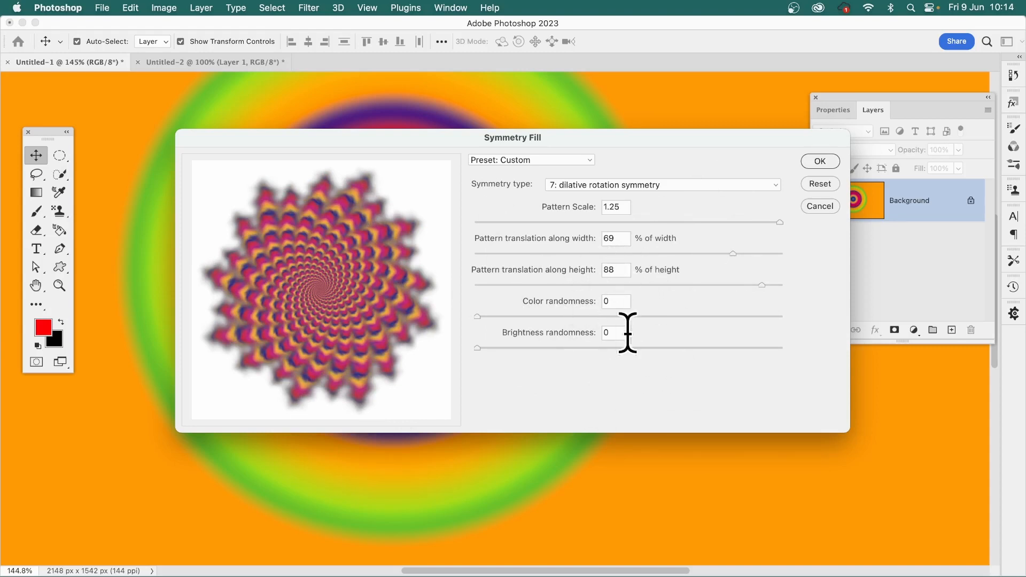
{"action": "left_click", "coordinate": [822, 160]}
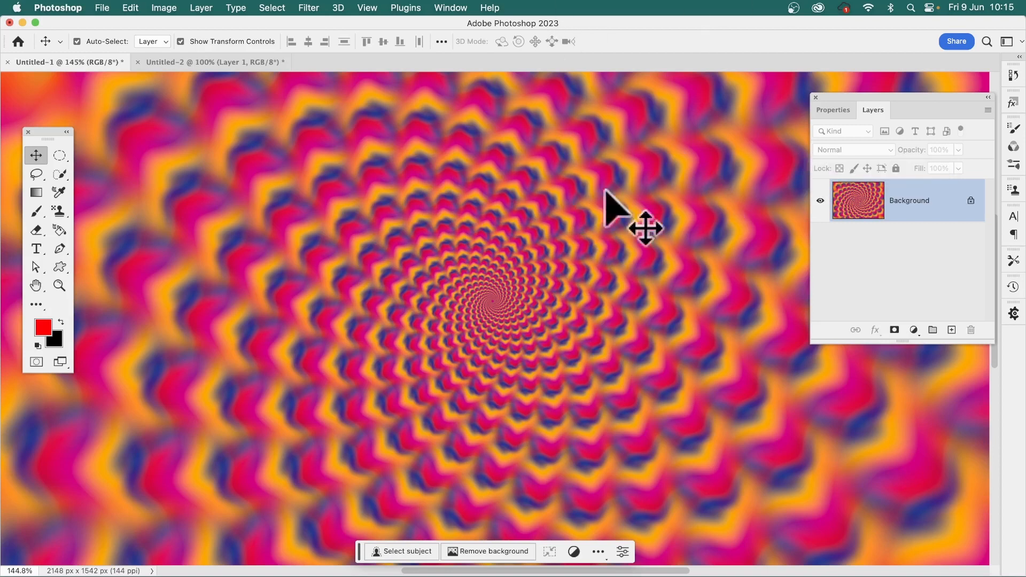
Reapply the last Wave filter about eight times to the spiral pattern on the Background layer
{"action": "left_click", "coordinate": [311, 8]}
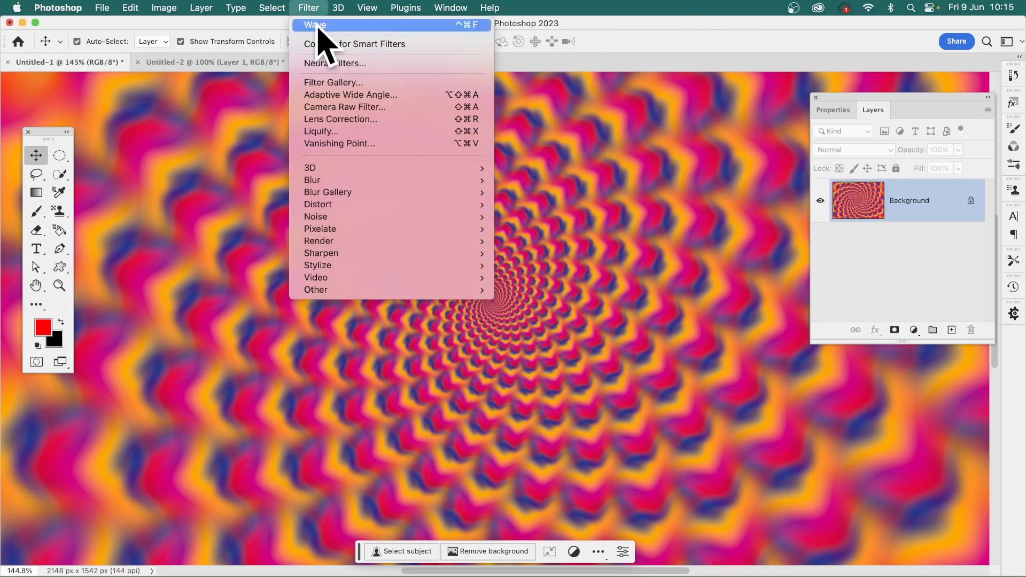
{"action": "left_click", "coordinate": [318, 25]}
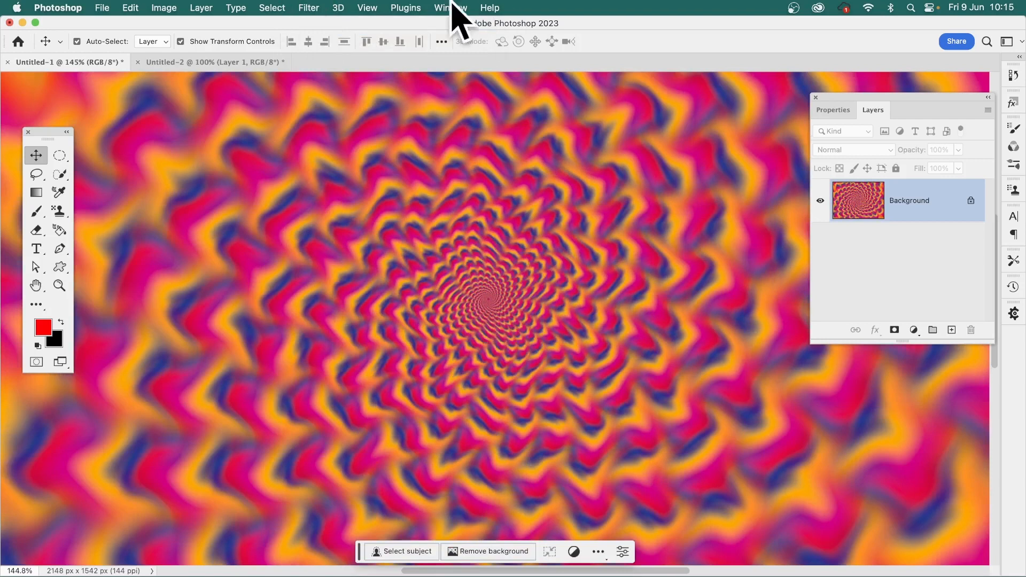
{"action": "left_click", "coordinate": [312, 8]}
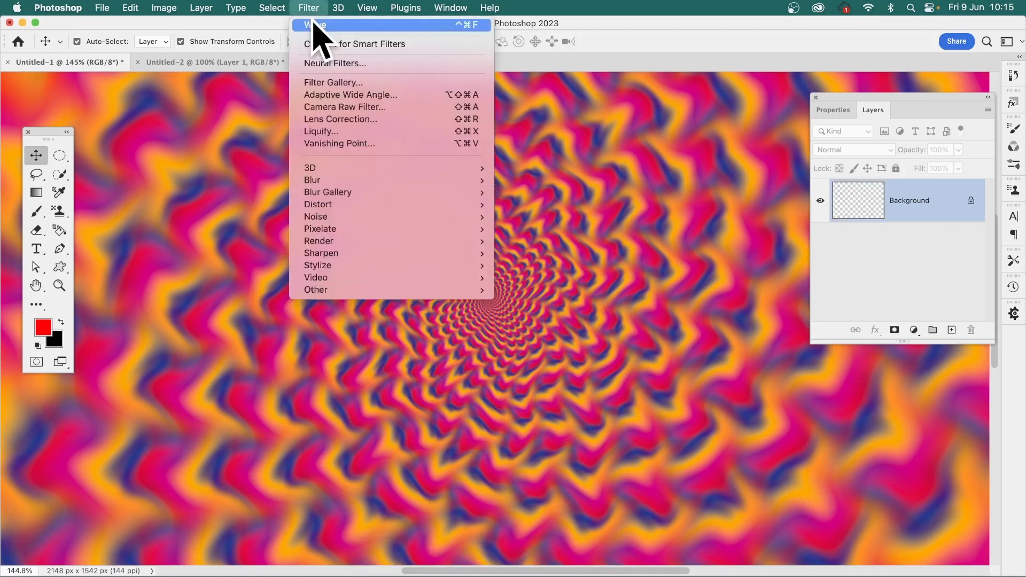
{"action": "left_click", "coordinate": [314, 25]}
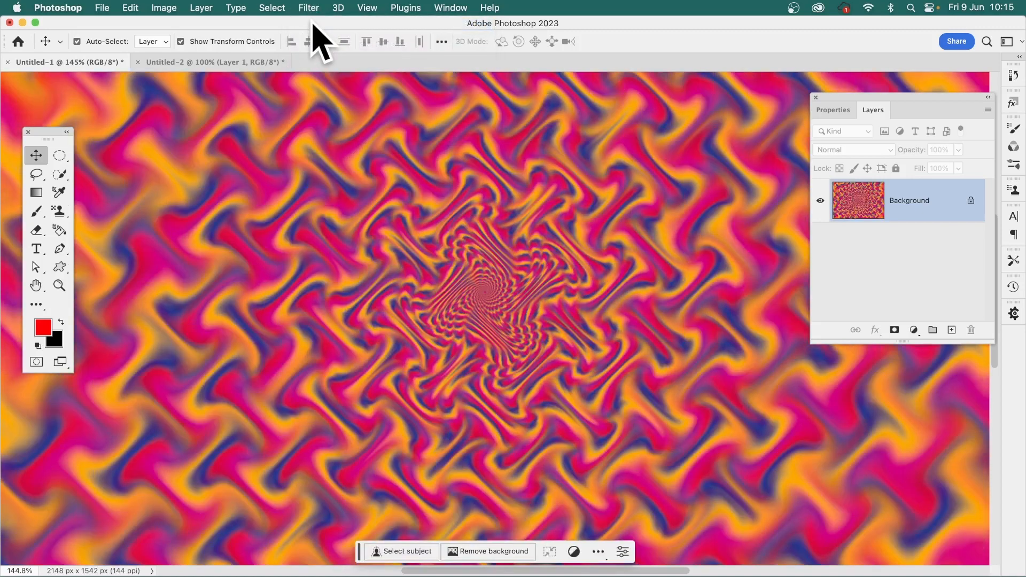
{"action": "left_click", "coordinate": [310, 6]}
{"action": "left_click", "coordinate": [312, 24]}
{"action": "left_click", "coordinate": [311, 8]}
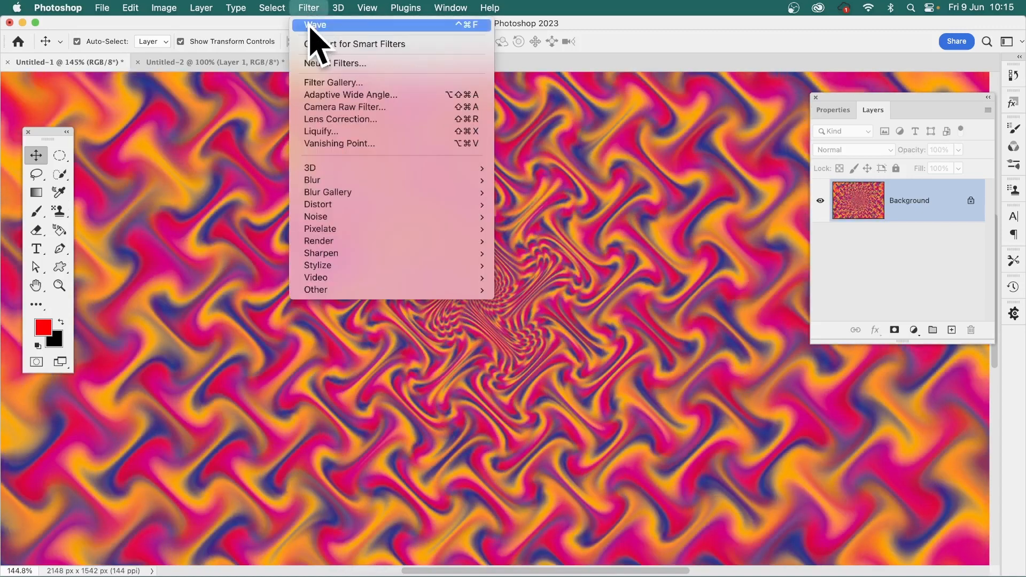
{"action": "left_click", "coordinate": [312, 24]}
{"action": "left_click", "coordinate": [311, 7]}
{"action": "left_click", "coordinate": [312, 23]}
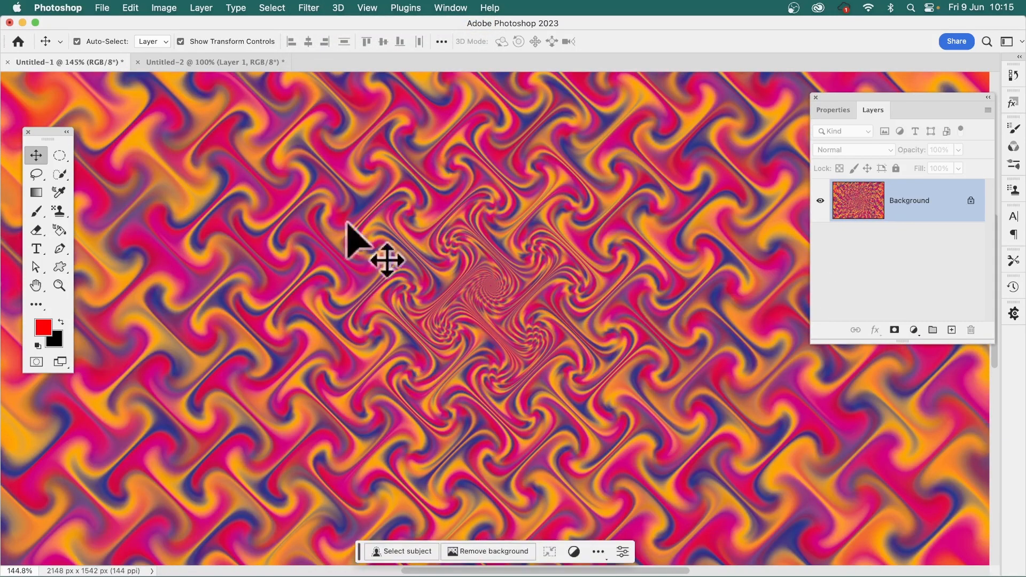
{"action": "left_click", "coordinate": [310, 7]}
{"action": "left_click", "coordinate": [313, 25]}
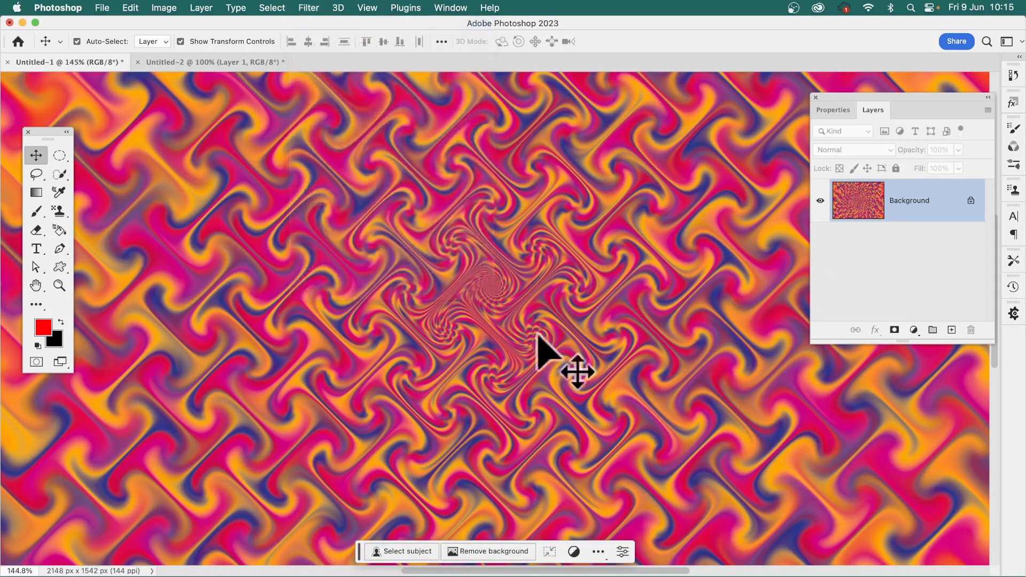
{"action": "left_click", "coordinate": [310, 8]}
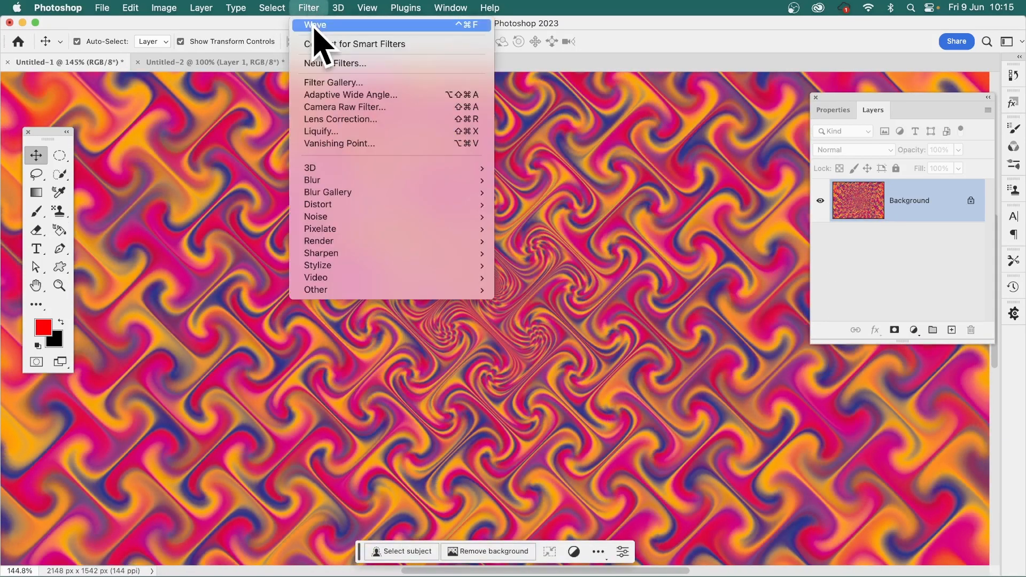
{"action": "left_click", "coordinate": [314, 25]}
{"action": "left_click", "coordinate": [309, 8]}
{"action": "left_click", "coordinate": [313, 25]}
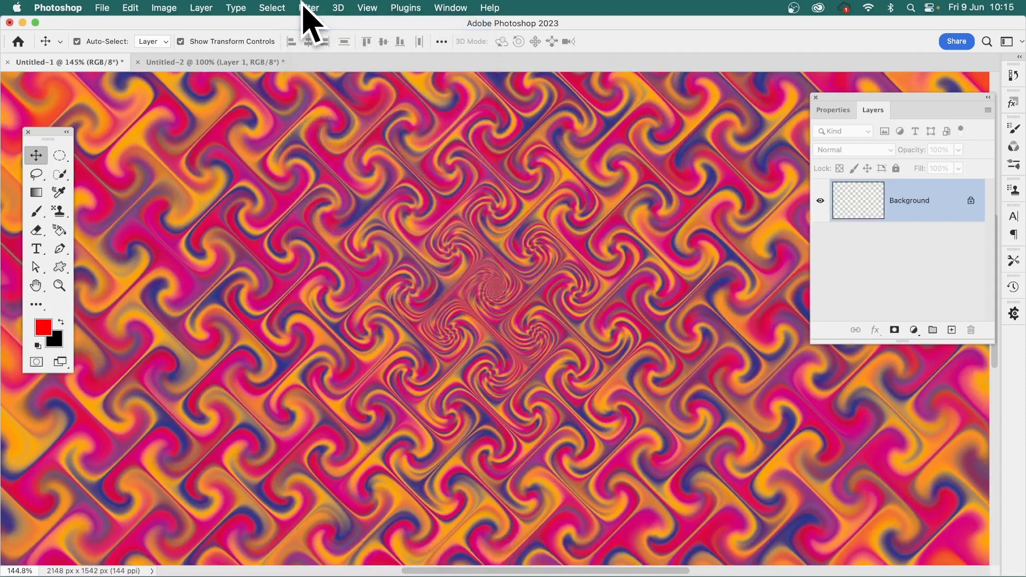
Try about eleven more repetitions of the same Wave filter to curl the pattern into tighter spiral tiles
{"action": "left_click", "coordinate": [308, 9]}
{"action": "left_click", "coordinate": [309, 25]}
{"action": "left_click", "coordinate": [312, 7]}
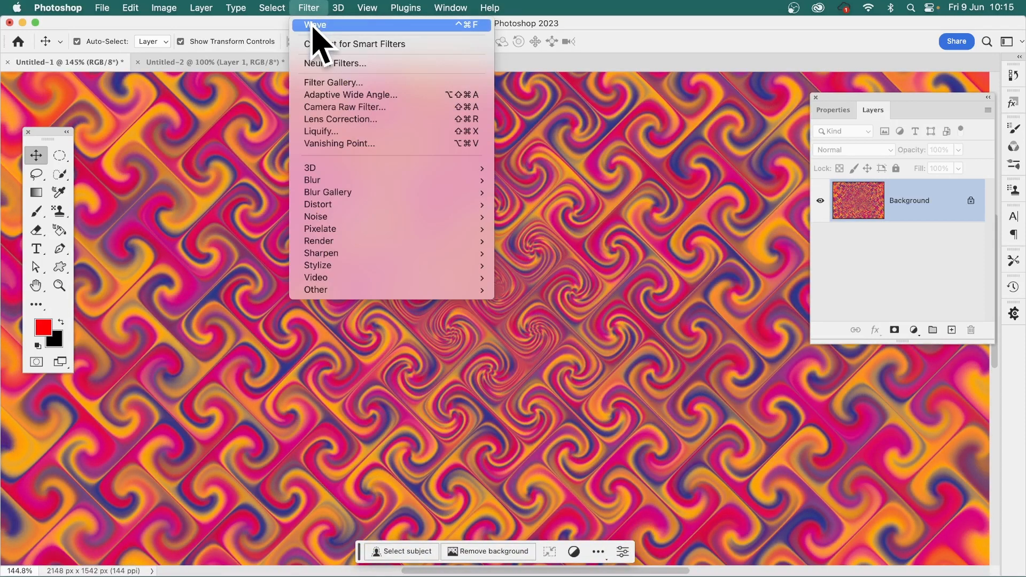
{"action": "left_click", "coordinate": [314, 24]}
{"action": "left_click", "coordinate": [310, 7]}
{"action": "left_click", "coordinate": [314, 25]}
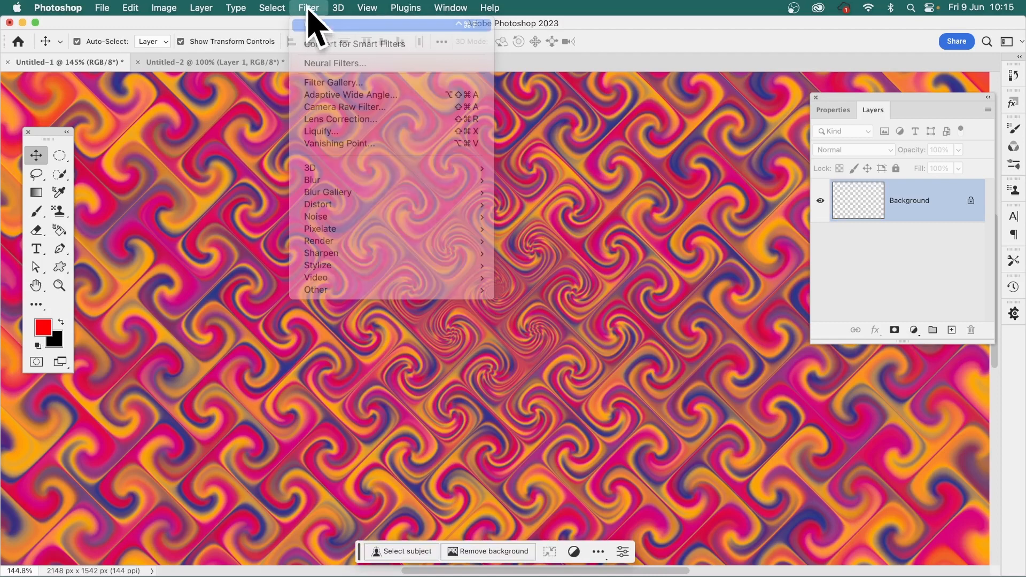
{"action": "left_click", "coordinate": [310, 8]}
{"action": "left_click", "coordinate": [312, 25]}
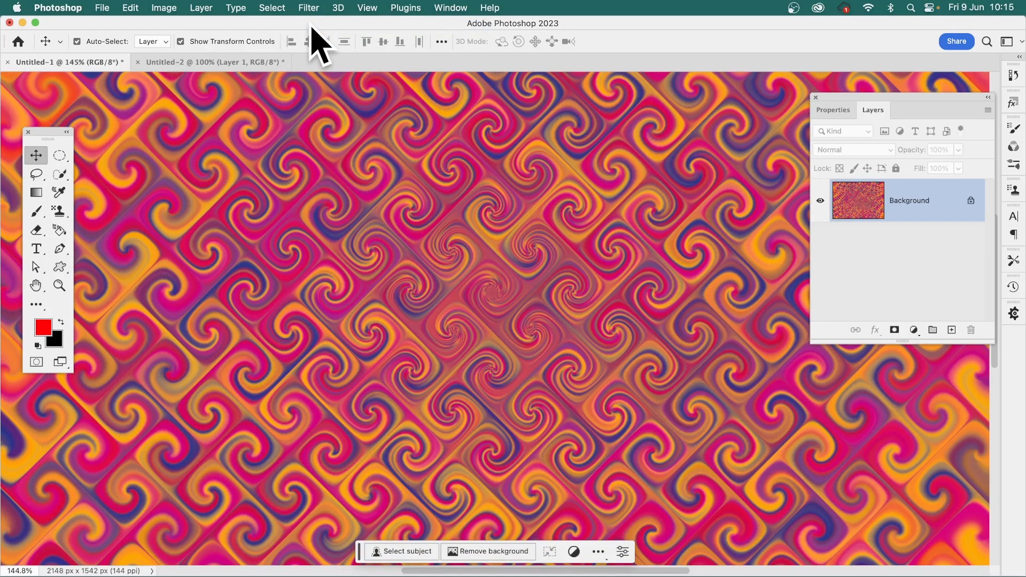
{"action": "left_click", "coordinate": [313, 8]}
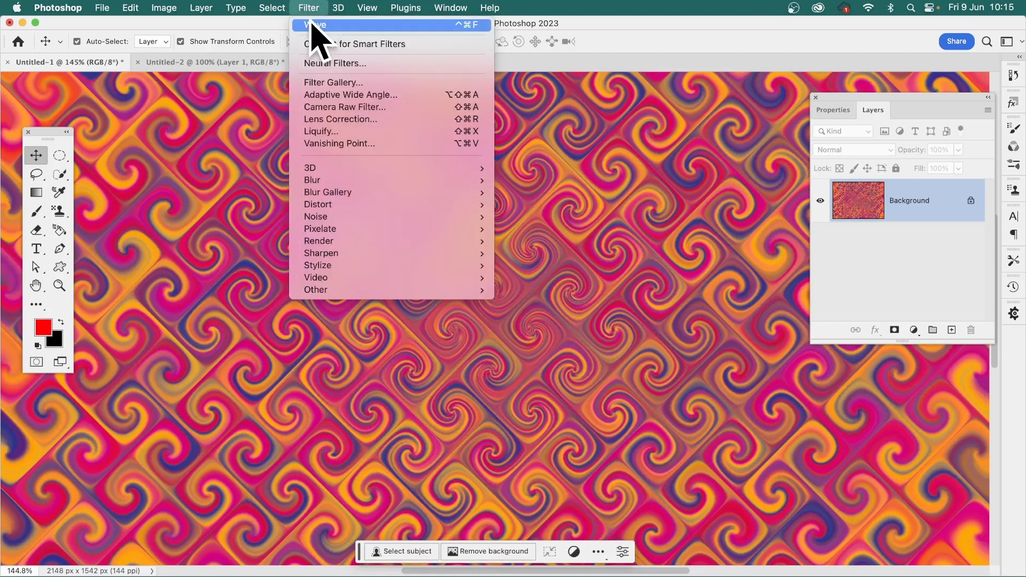
{"action": "left_click", "coordinate": [315, 25]}
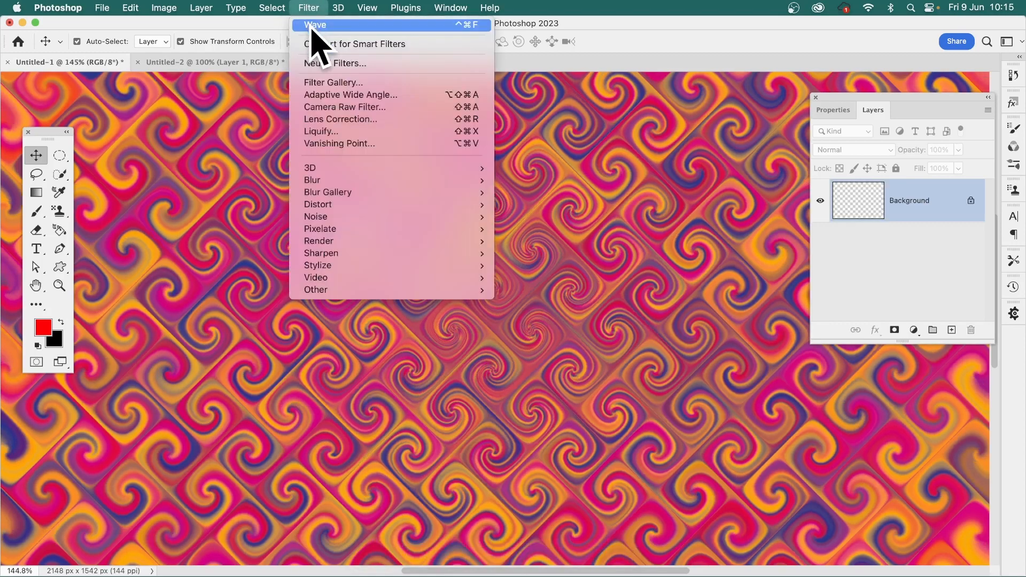
{"action": "left_click", "coordinate": [313, 7]}
{"action": "left_click", "coordinate": [315, 25]}
{"action": "left_click", "coordinate": [312, 7]}
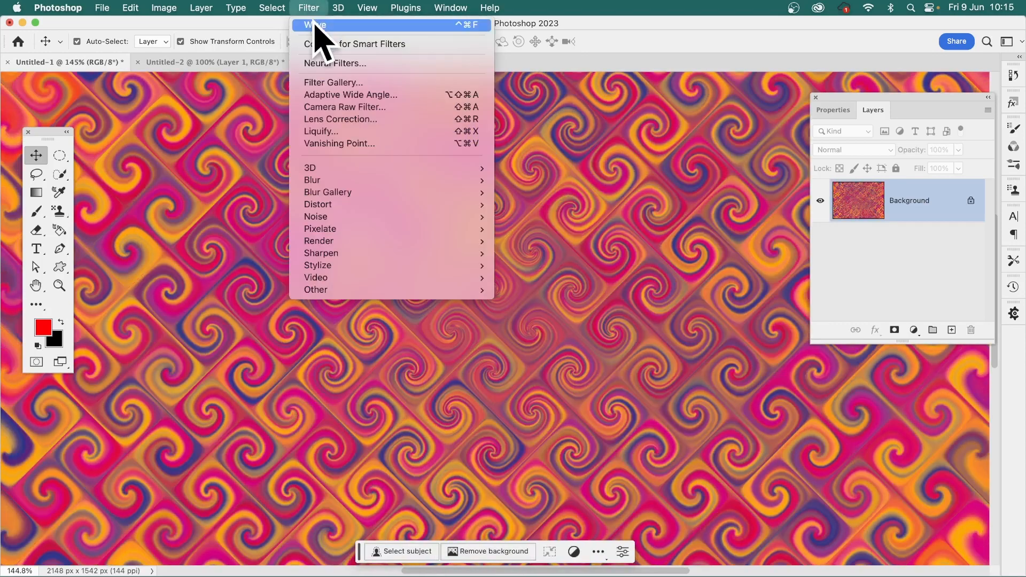
{"action": "left_click", "coordinate": [315, 25]}
{"action": "left_click", "coordinate": [312, 8]}
{"action": "left_click", "coordinate": [315, 25]}
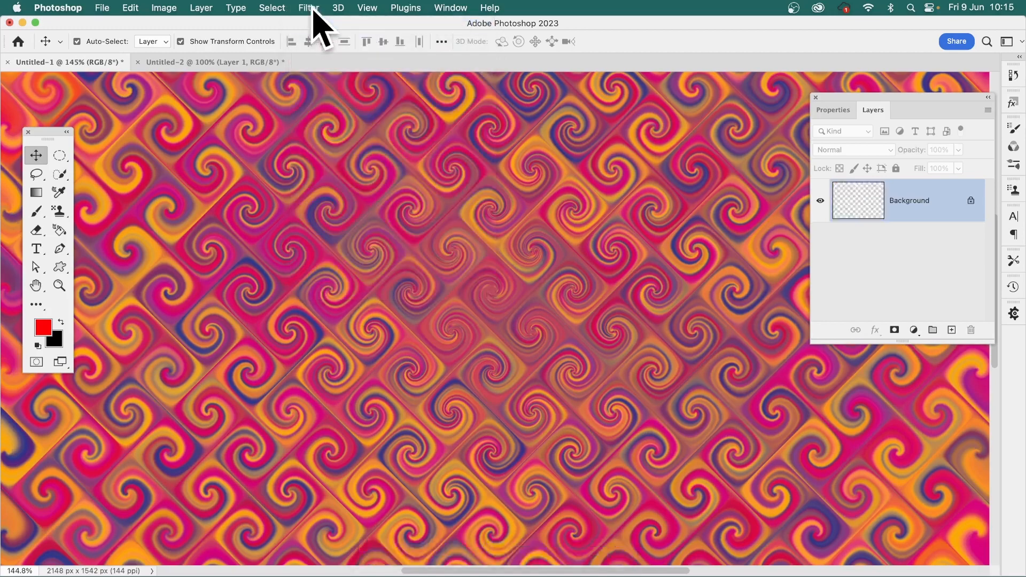
{"action": "left_click", "coordinate": [313, 8]}
{"action": "left_click", "coordinate": [315, 25]}
{"action": "left_click", "coordinate": [313, 7]}
{"action": "left_click", "coordinate": [315, 25]}
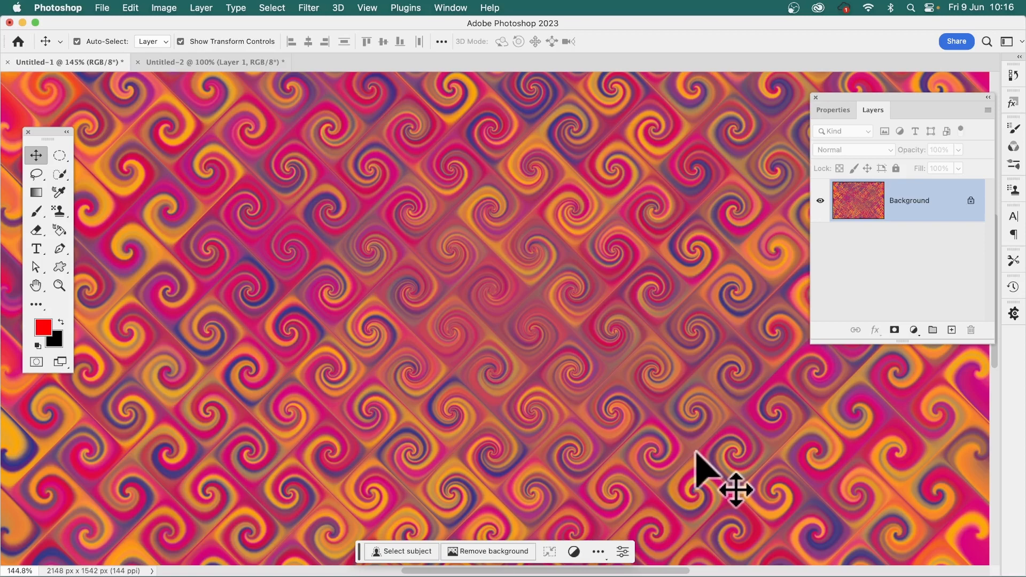
{"action": "left_click", "coordinate": [307, 8]}
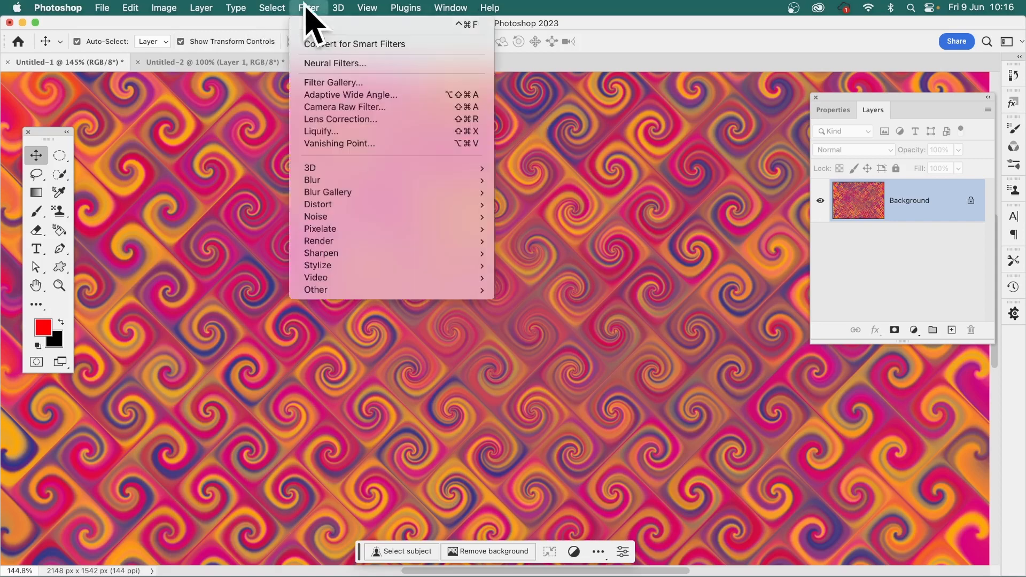
{"action": "left_click", "coordinate": [311, 25]}
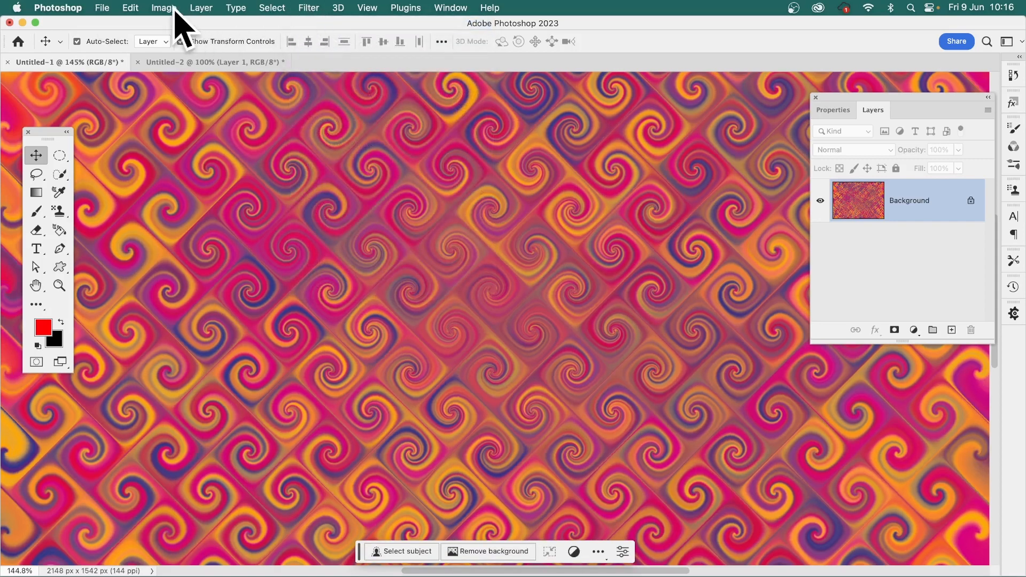
Try Auto Tone on the spiral-tile image and open the Levels adjustment
{"action": "left_click", "coordinate": [176, 9]}
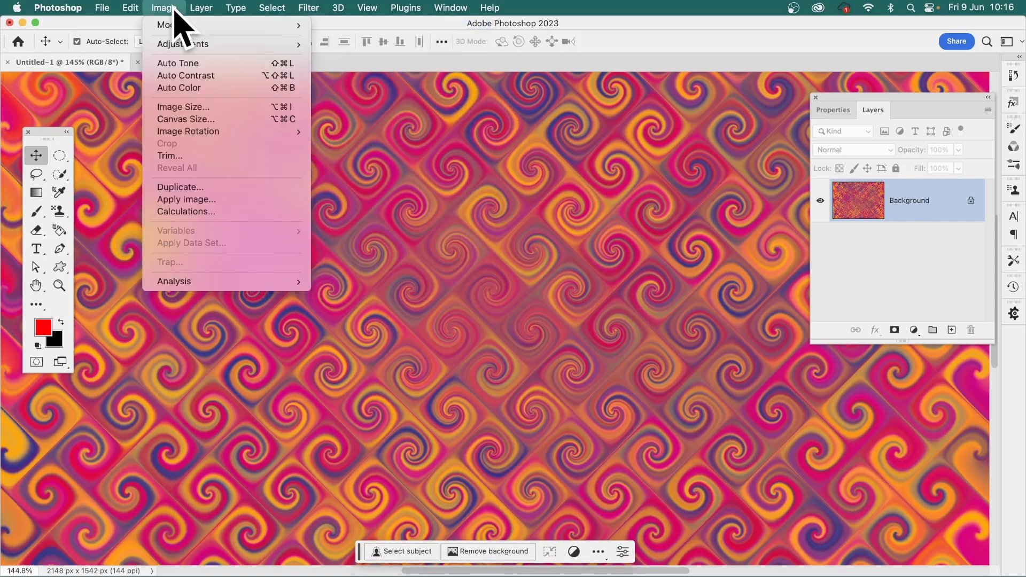
{"action": "left_click", "coordinate": [177, 64]}
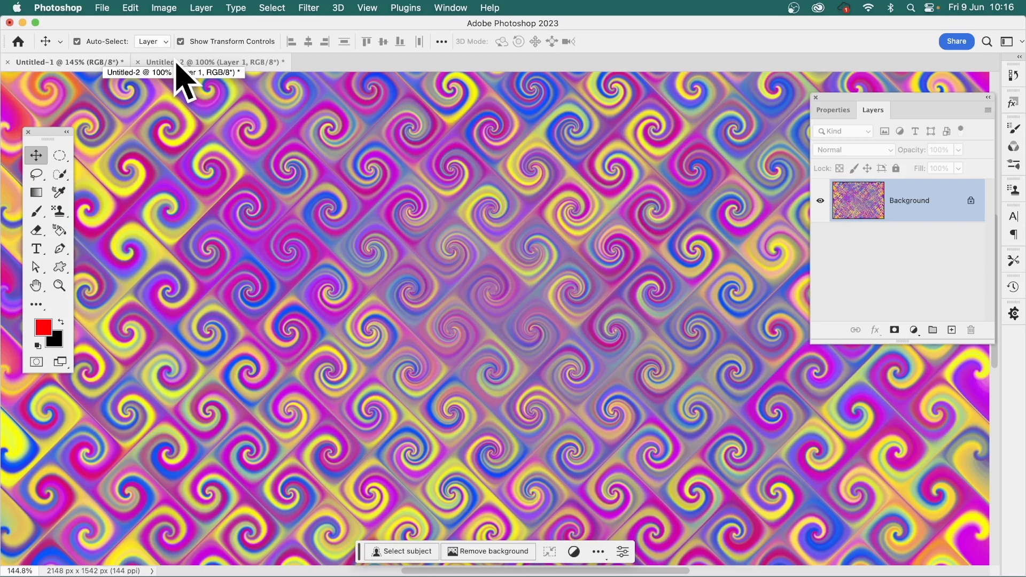
{"action": "left_click", "coordinate": [162, 9]}
{"action": "mouse_move", "coordinate": [171, 46]}
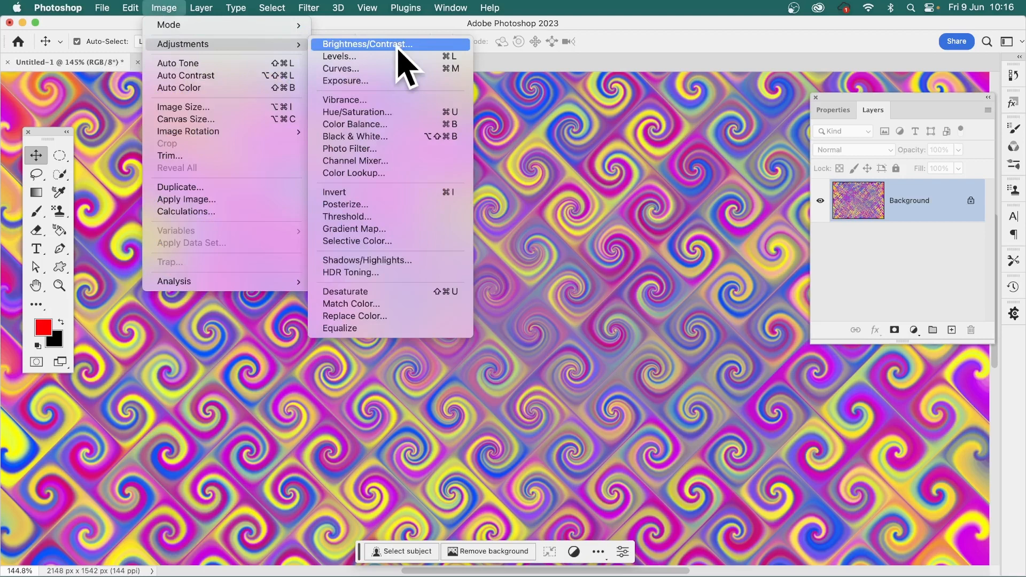
{"action": "left_click", "coordinate": [347, 55]}
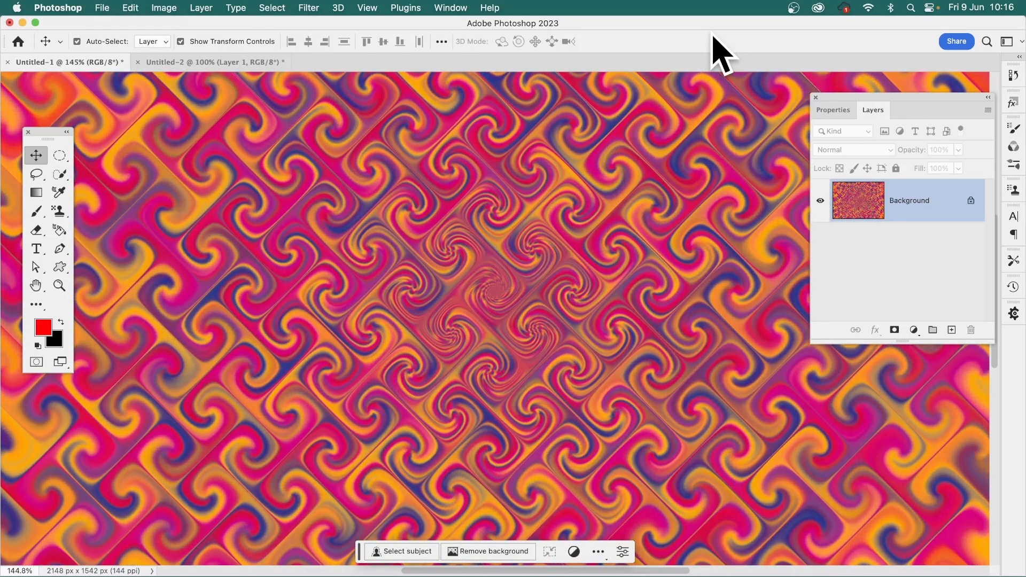
Apply a Sine Wave distortion with 4 generators, wavelength 10–152, amplitude 5–35 and repeated edge pixels to the Background layer
{"action": "left_click", "coordinate": [311, 7]}
{"action": "mouse_move", "coordinate": [319, 204]}
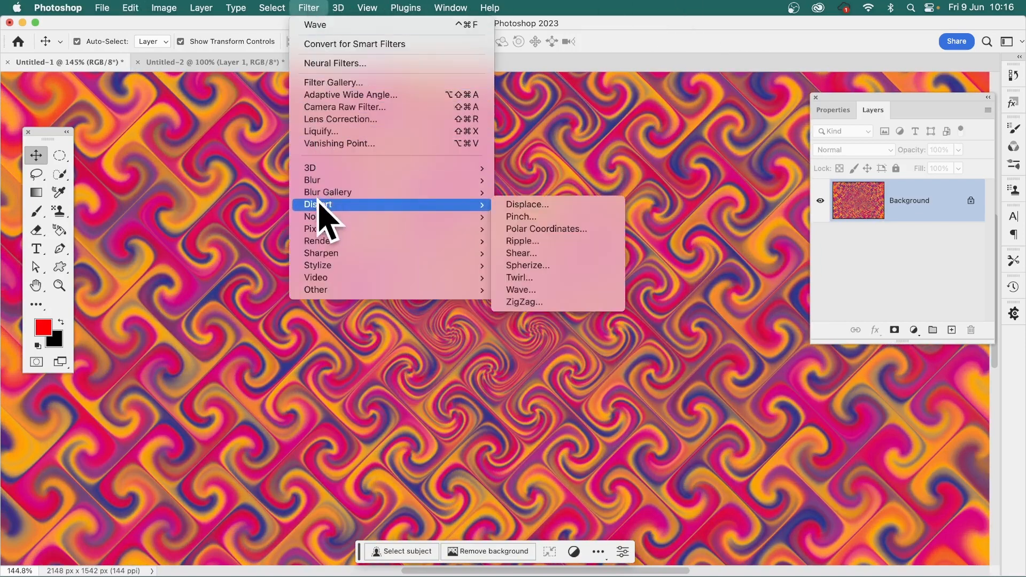
{"action": "left_click", "coordinate": [541, 292]}
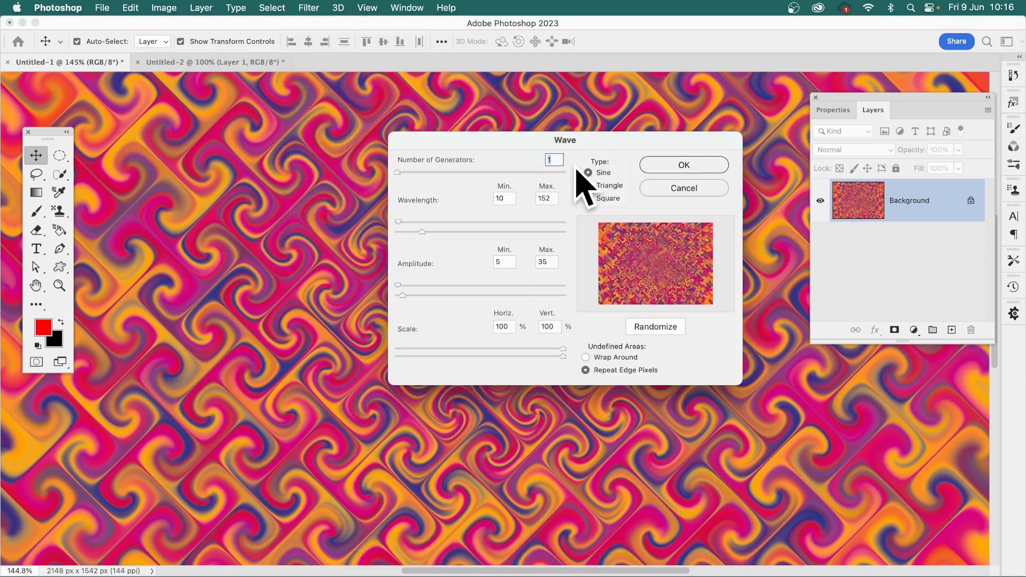
{"action": "type", "text": "4"}
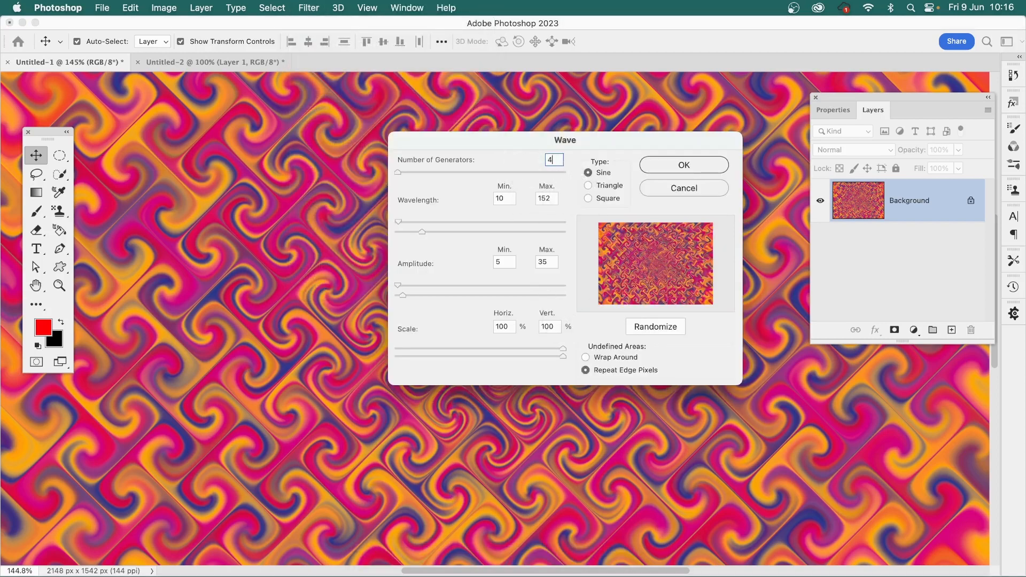
{"action": "key", "text": "Tab"}
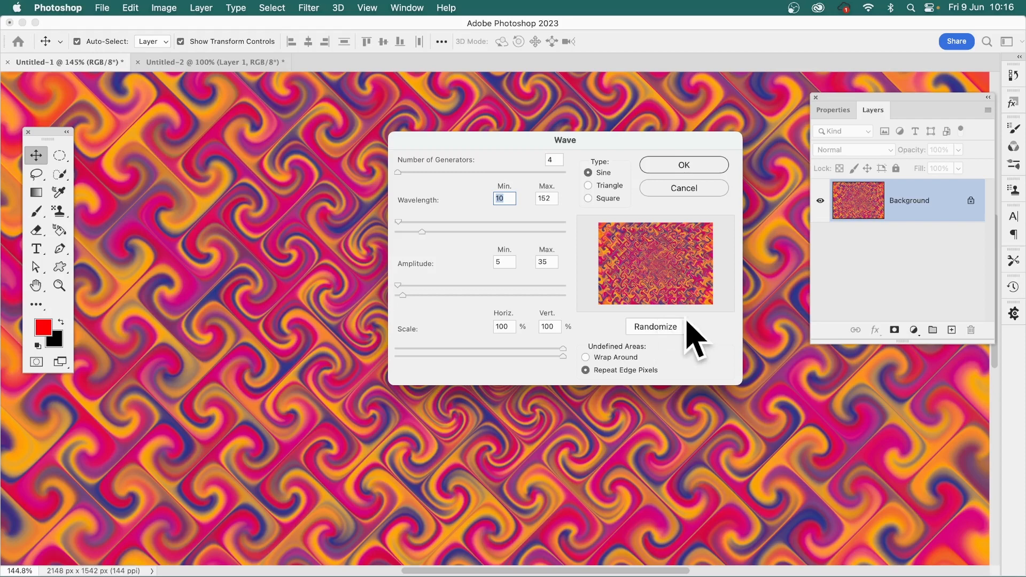
{"action": "left_click", "coordinate": [710, 159]}
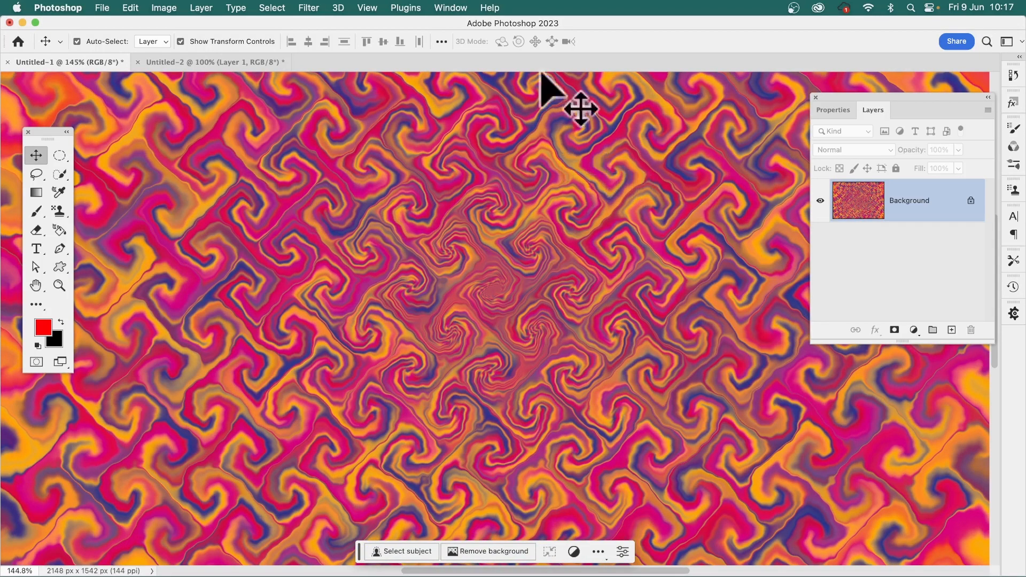
Reapply the four-generator Wave filter six more times to turn the spiral tiles into jagged, rippled curls
{"action": "left_click", "coordinate": [305, 8]}
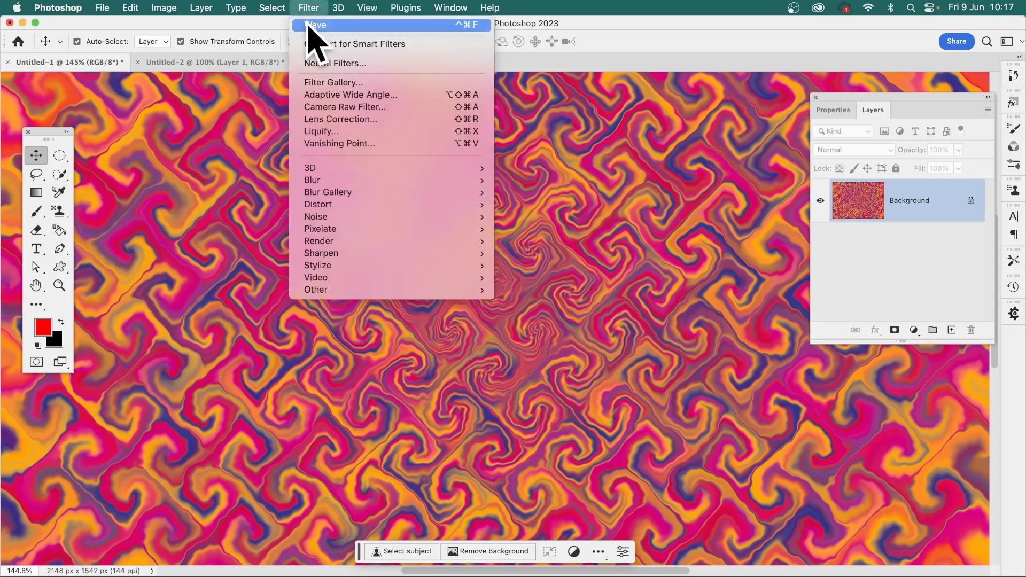
{"action": "left_click", "coordinate": [310, 24]}
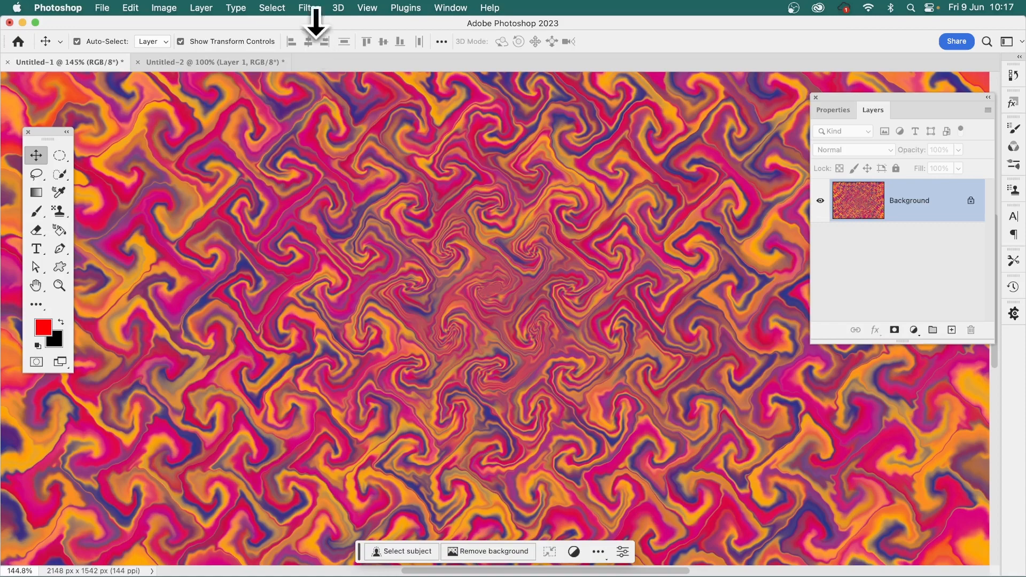
{"action": "left_click", "coordinate": [312, 8]}
{"action": "left_click", "coordinate": [318, 25]}
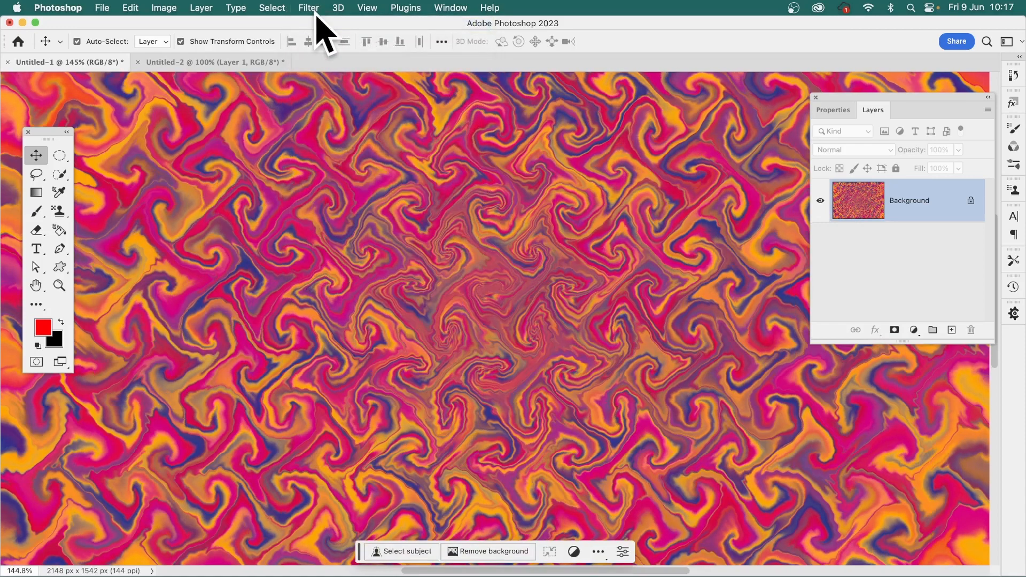
{"action": "left_click", "coordinate": [314, 10]}
{"action": "left_click", "coordinate": [318, 25]}
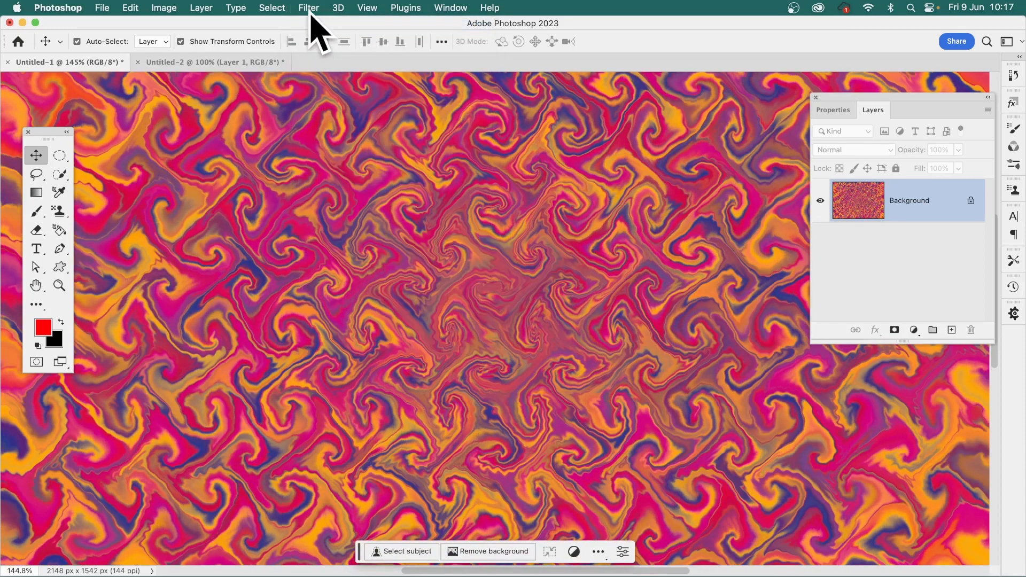
{"action": "left_click", "coordinate": [311, 9]}
{"action": "left_click", "coordinate": [315, 25]}
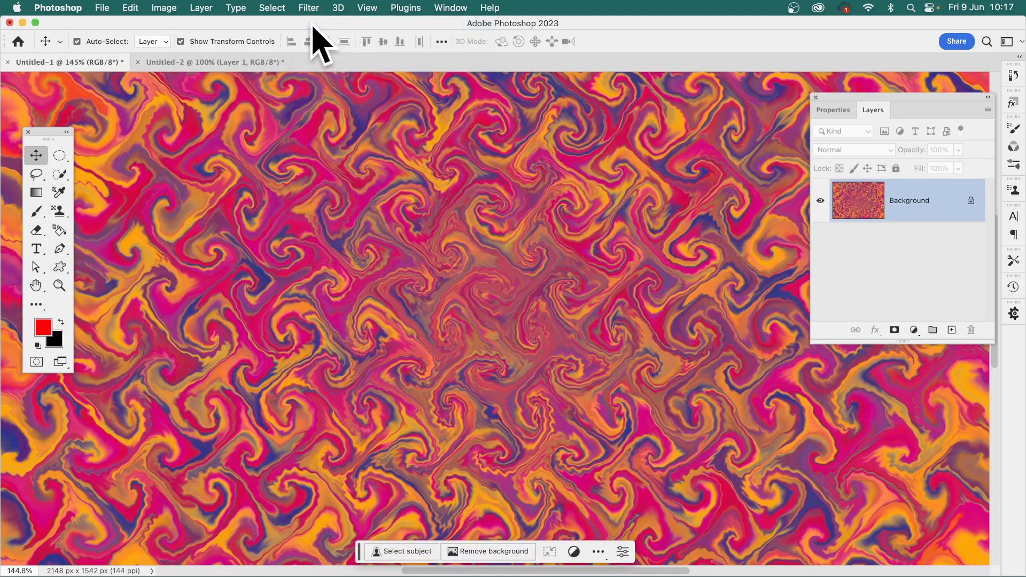
{"action": "left_click", "coordinate": [309, 8]}
{"action": "left_click", "coordinate": [311, 25]}
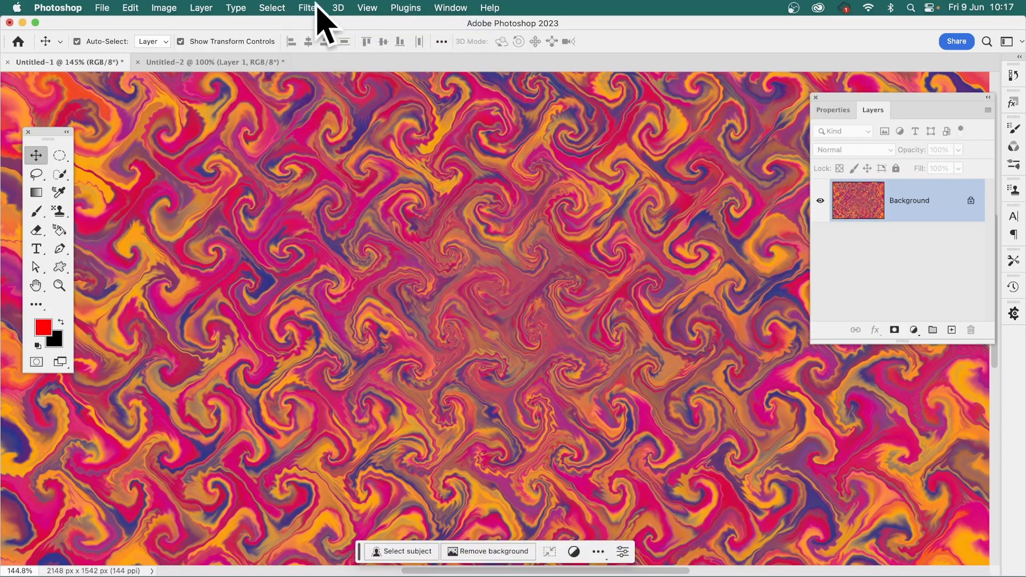
{"action": "left_click", "coordinate": [310, 8]}
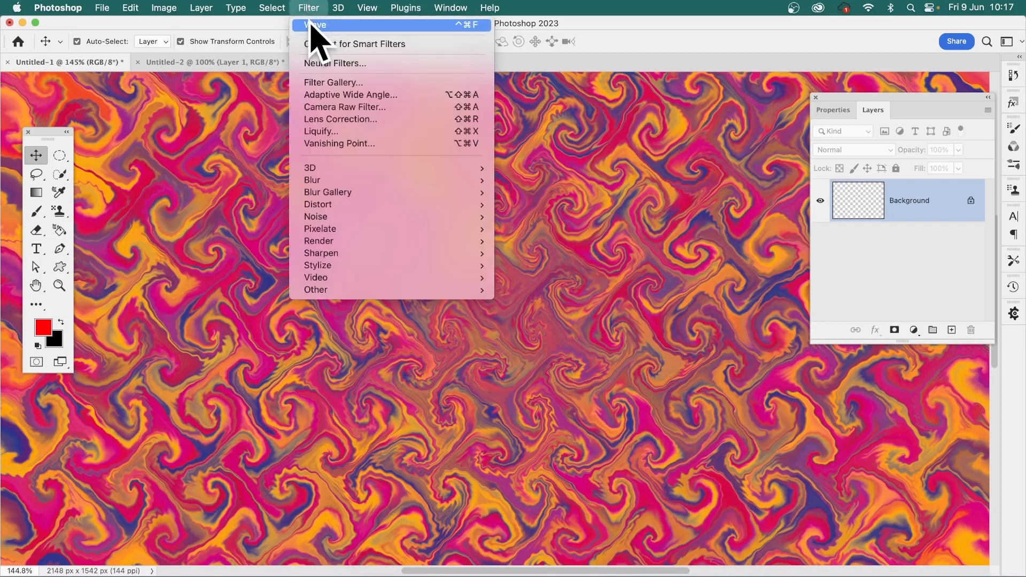
{"action": "left_click", "coordinate": [312, 25]}
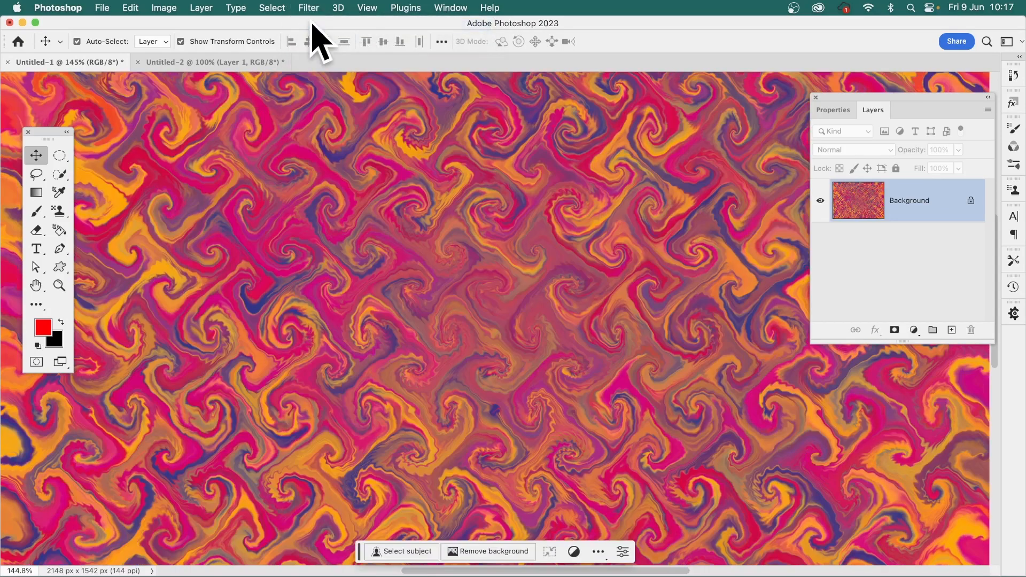
Brighten the rippled pattern with a Levels adjustment, setting the white input level to 210 and shifting the midtones slightly darker
{"action": "left_click", "coordinate": [170, 8]}
{"action": "mouse_move", "coordinate": [173, 44]}
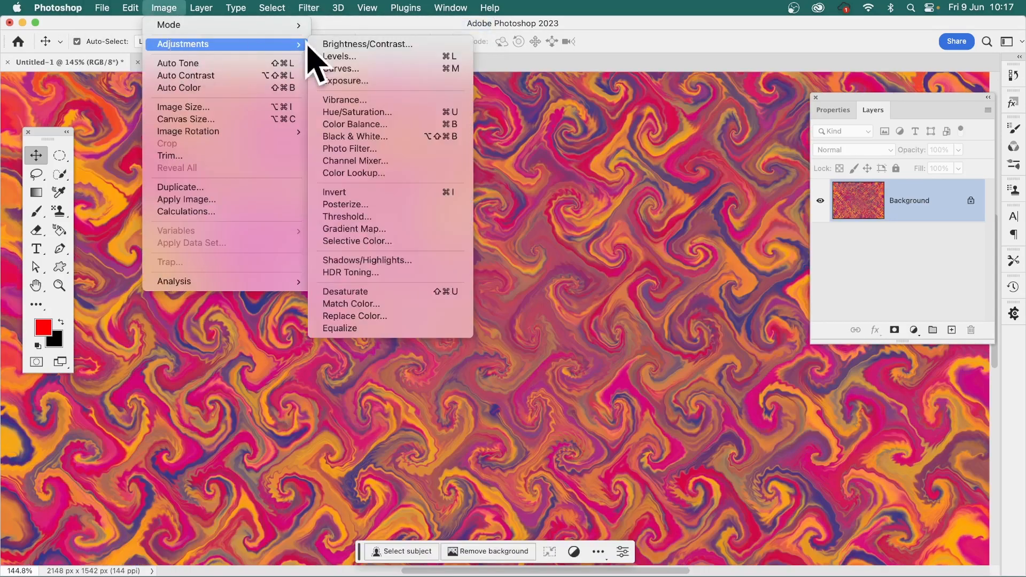
{"action": "left_click", "coordinate": [350, 60]}
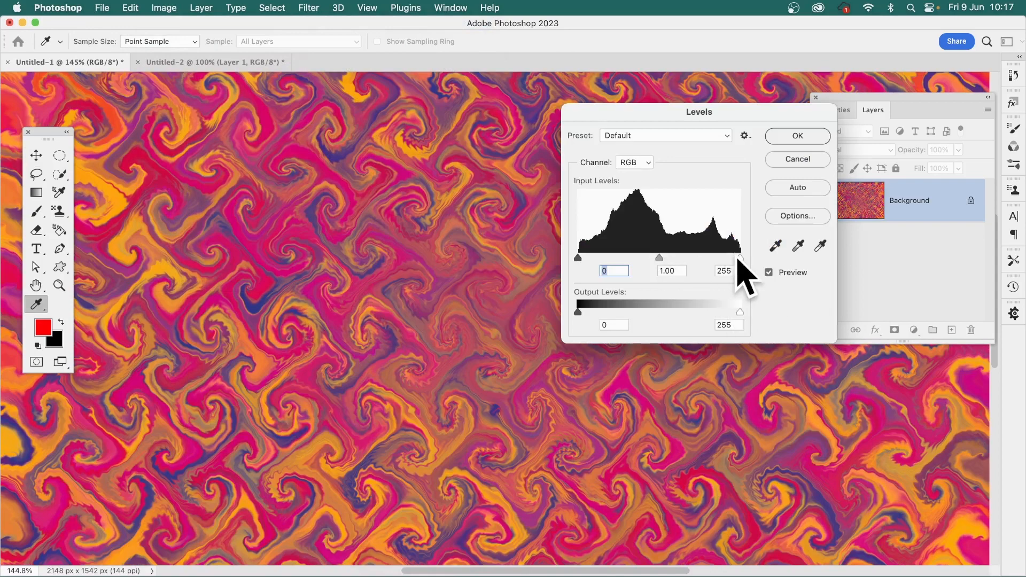
{"action": "left_click_drag", "start_coordinate": [740, 259], "coordinate": [711, 259]}
{"action": "left_click_drag", "start_coordinate": [647, 259], "coordinate": [661, 259]}
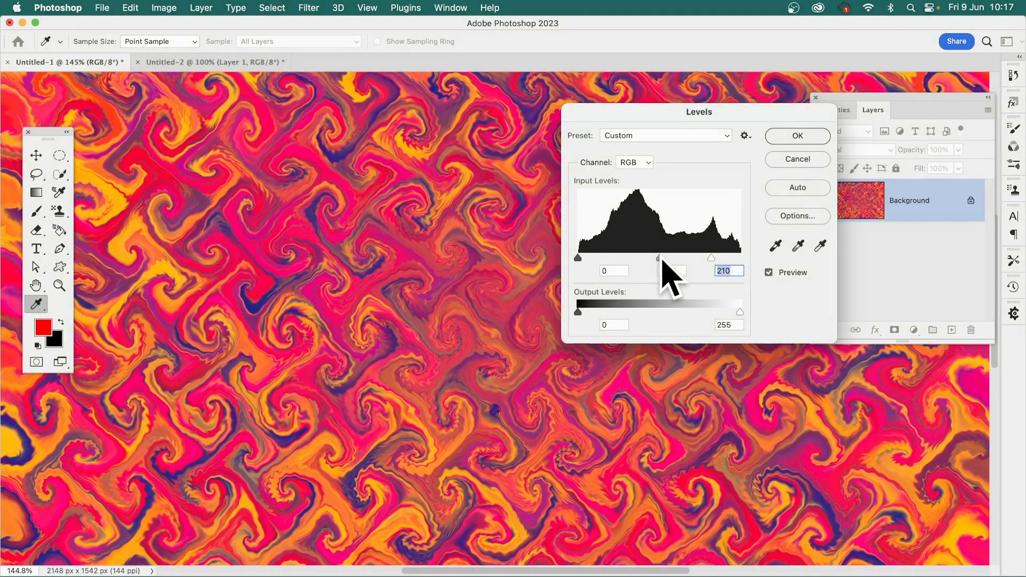
{"action": "left_click", "coordinate": [797, 136]}
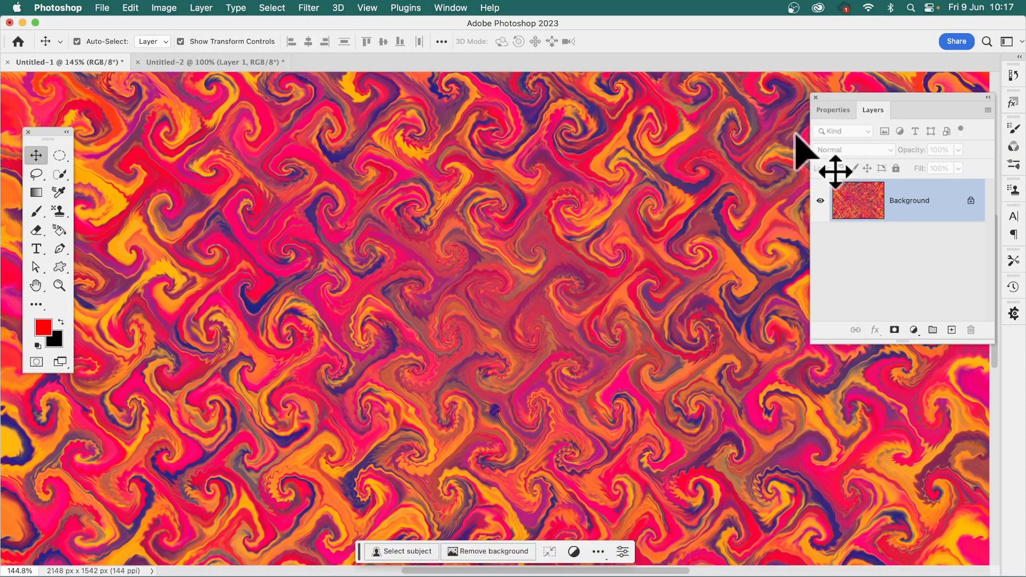